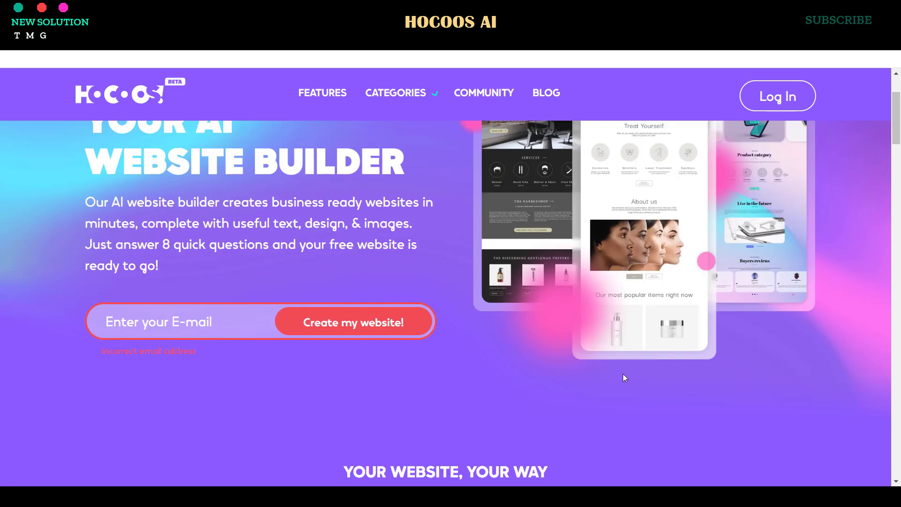
scroll(609, 367, "down", 3)
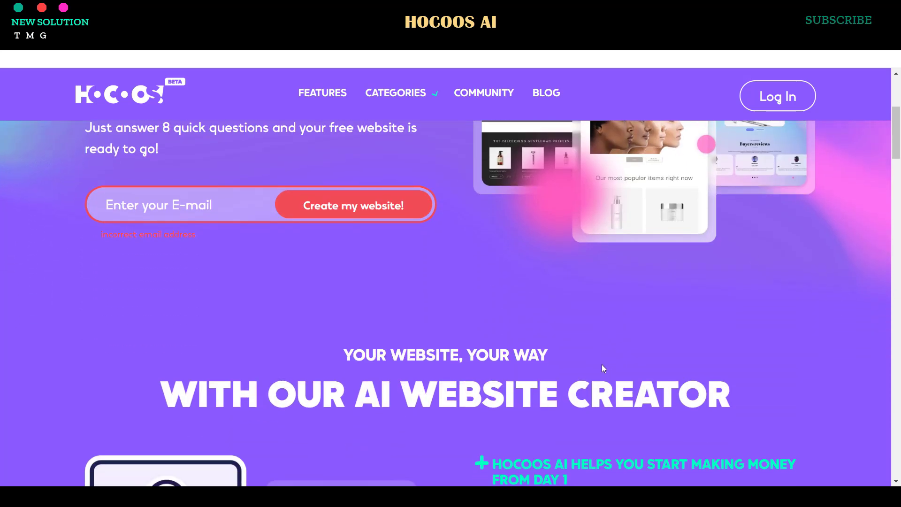
scroll(613, 357, "down", 5)
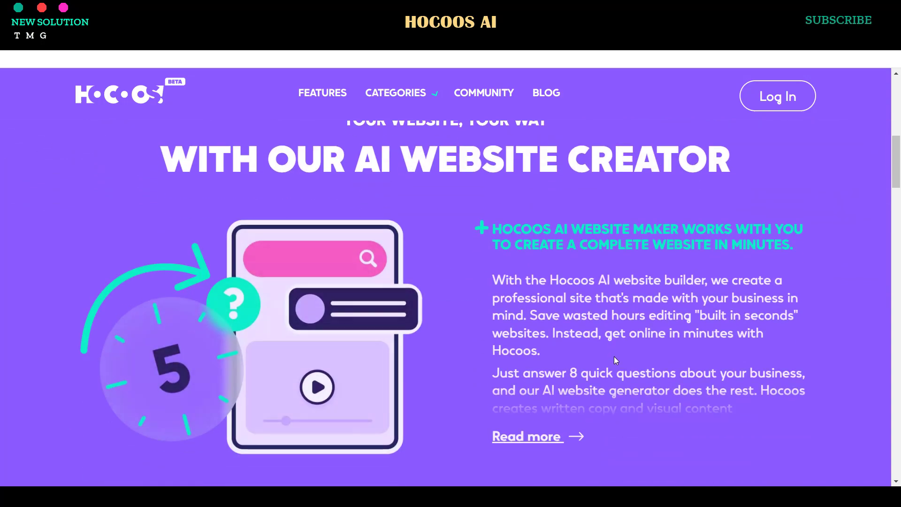
scroll(613, 359, "down", 5)
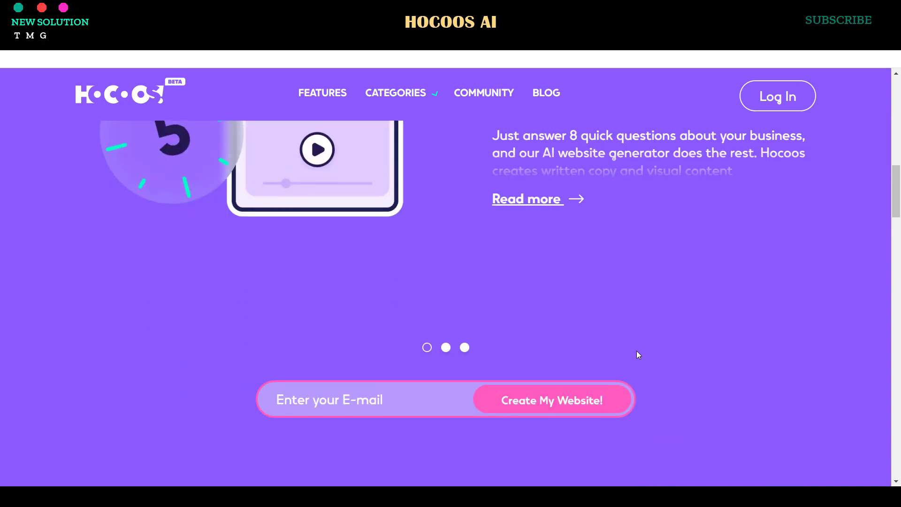
scroll(637, 352, "down", 15)
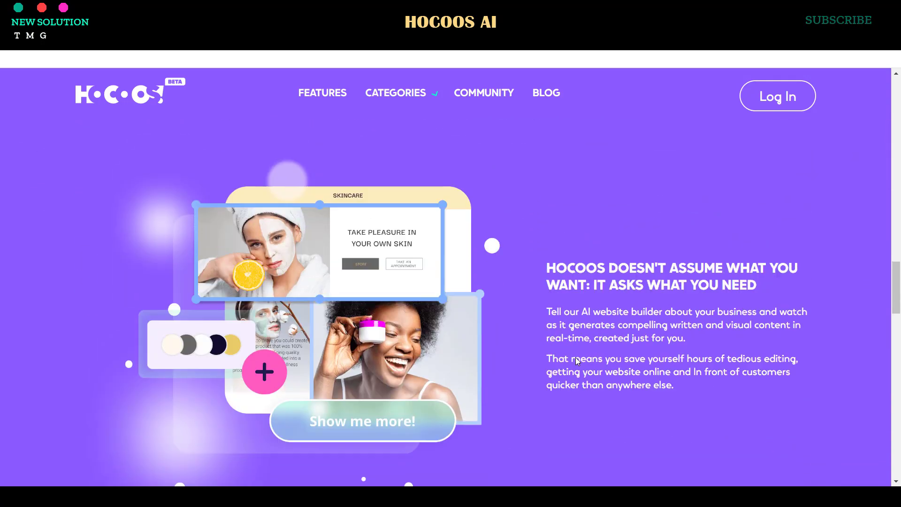
scroll(575, 358, "up", 20)
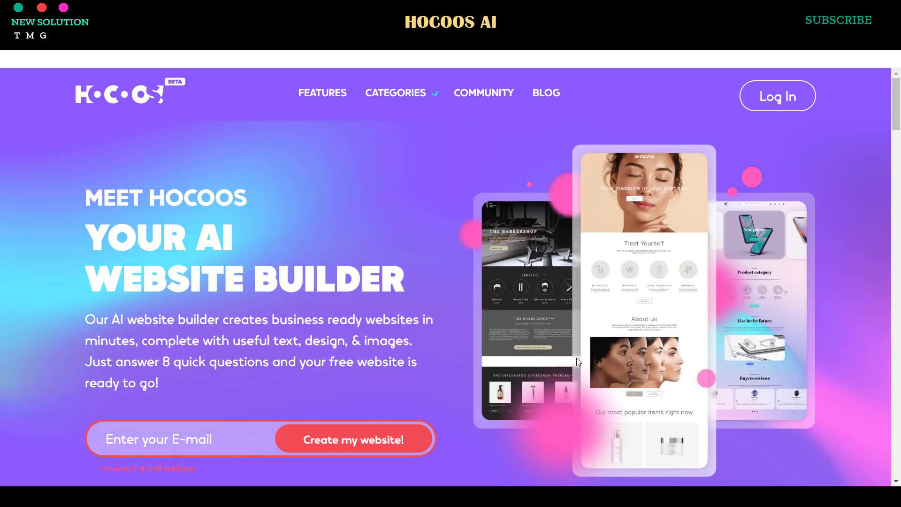
scroll(576, 358, "down", 1)
left_click(213, 373)
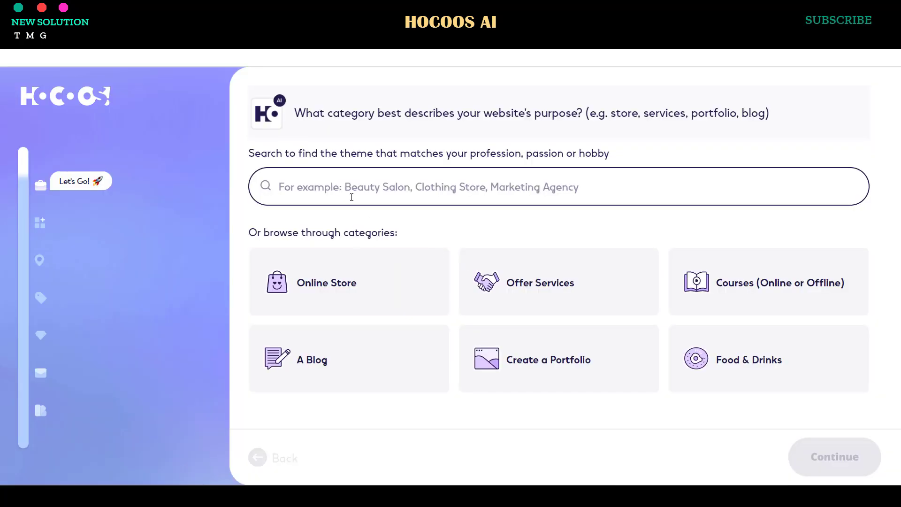
- Set the business type to clothing store
type("clothing")
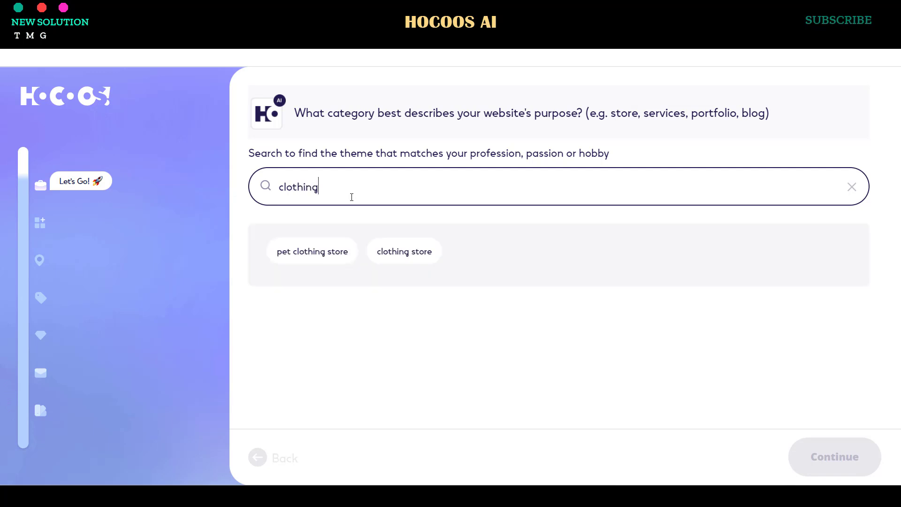
left_click(403, 253)
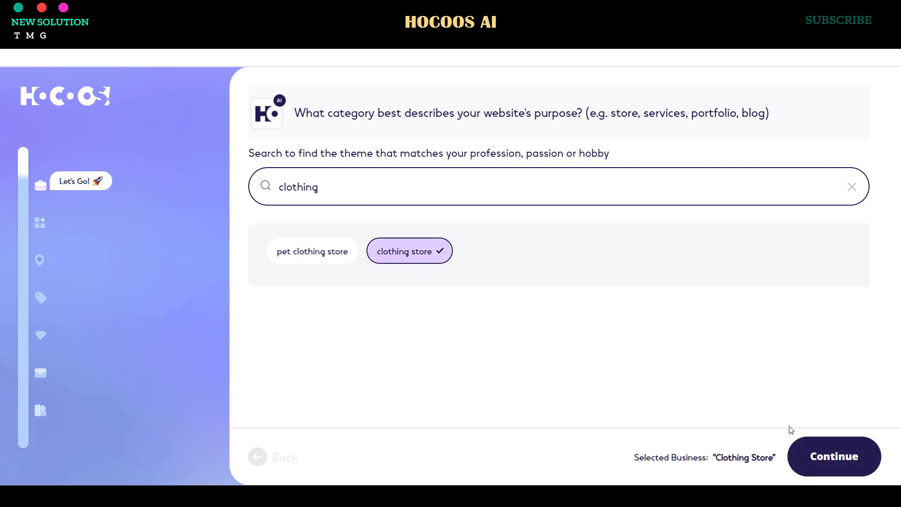
left_click(828, 458)
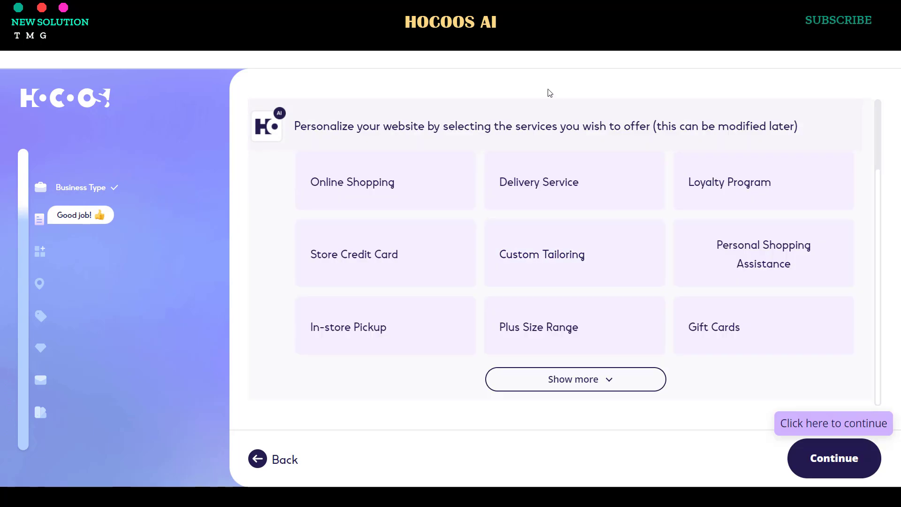
- Choose Online Shopping as the service, Sell products as the feature, and online-only business
left_click(432, 192)
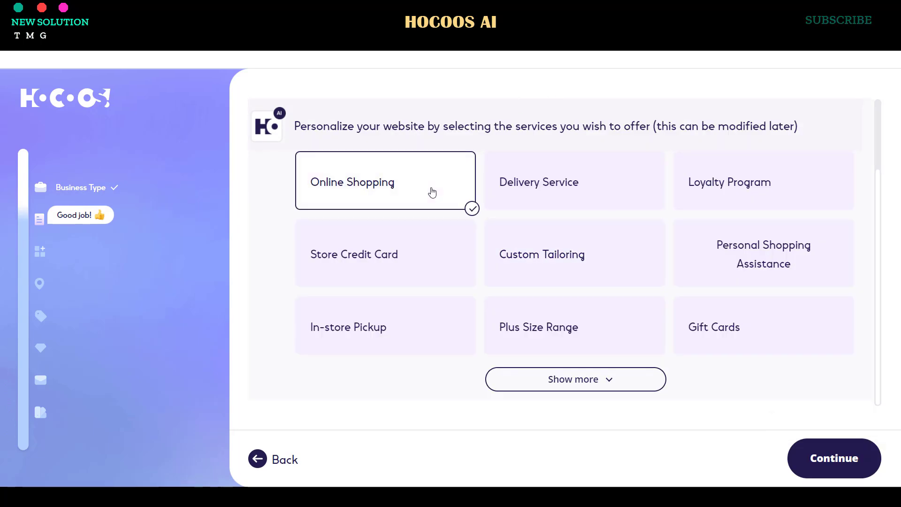
left_click(816, 462)
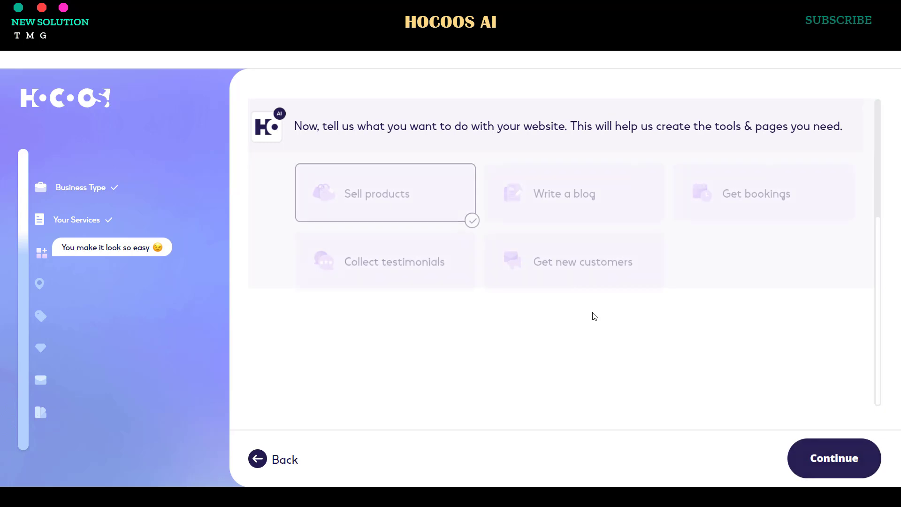
left_click(867, 466)
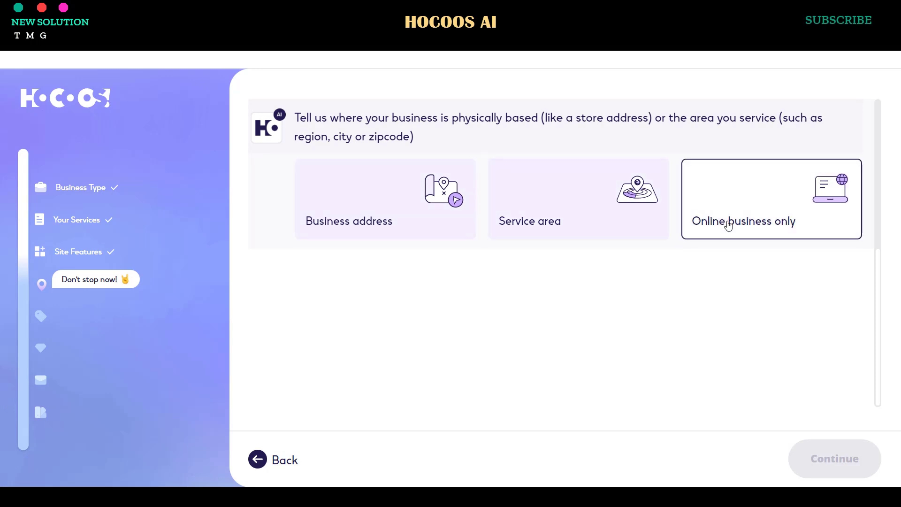
left_click(790, 222)
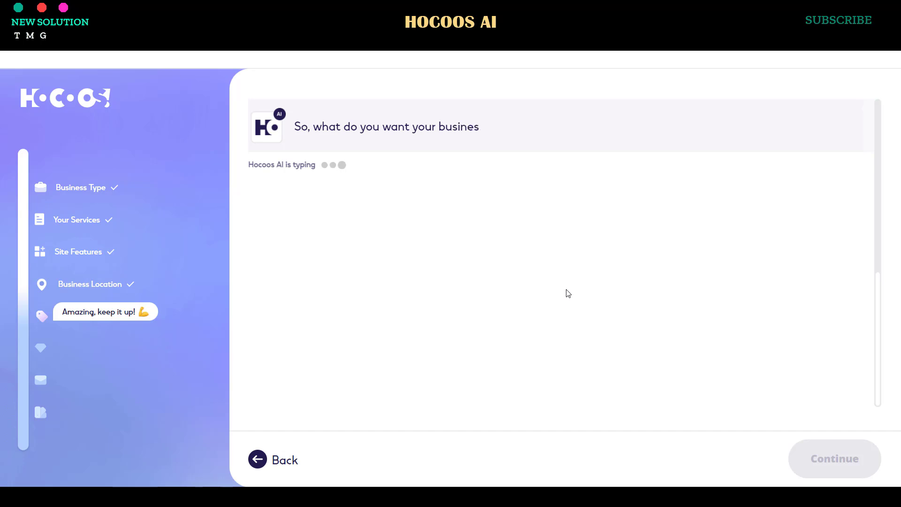
- Name the business 'TMG New Solution' and add Result driven as the third highlight
type("TMG New Solution")
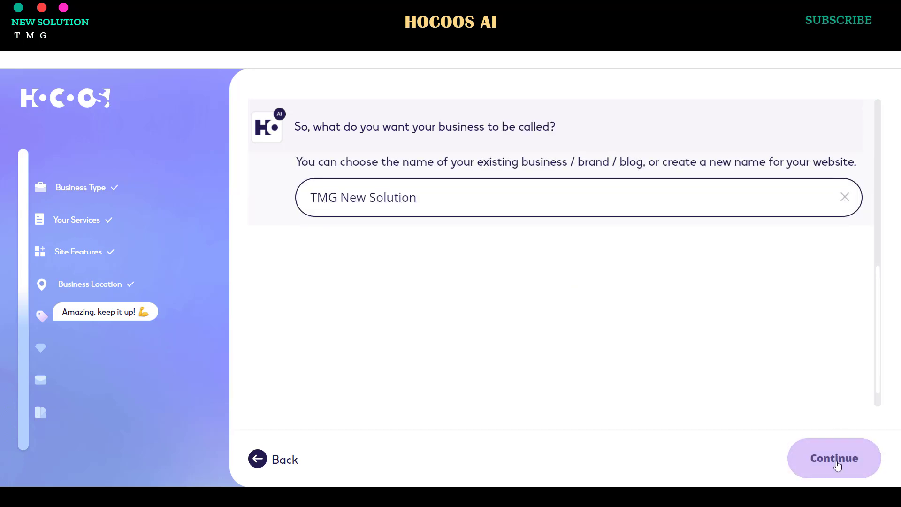
left_click(834, 458)
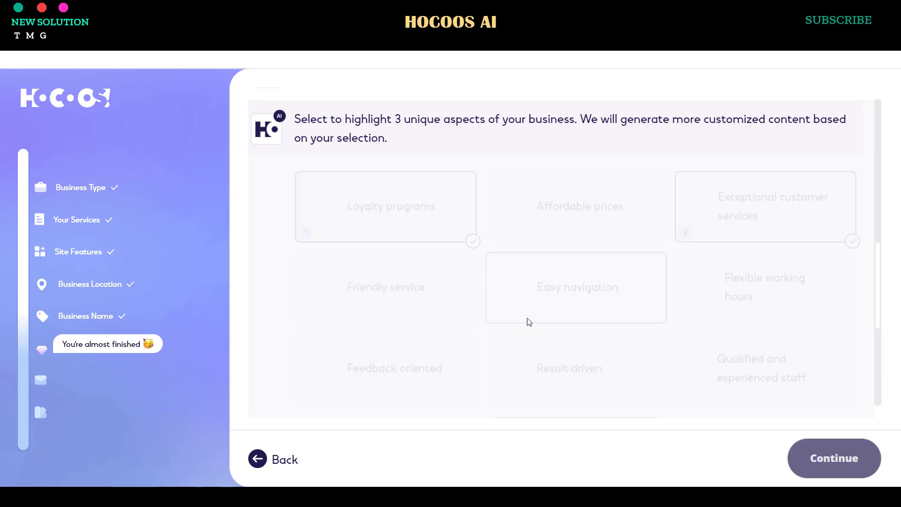
left_click(579, 340)
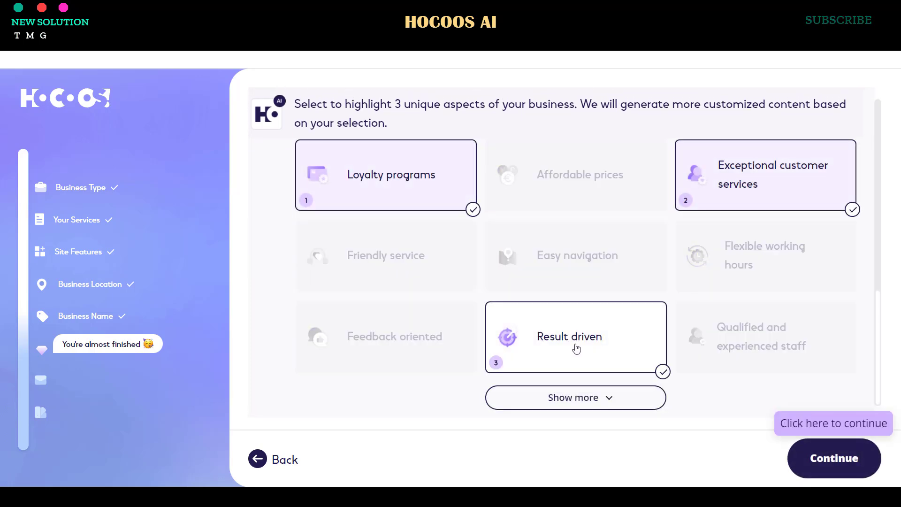
left_click(831, 445)
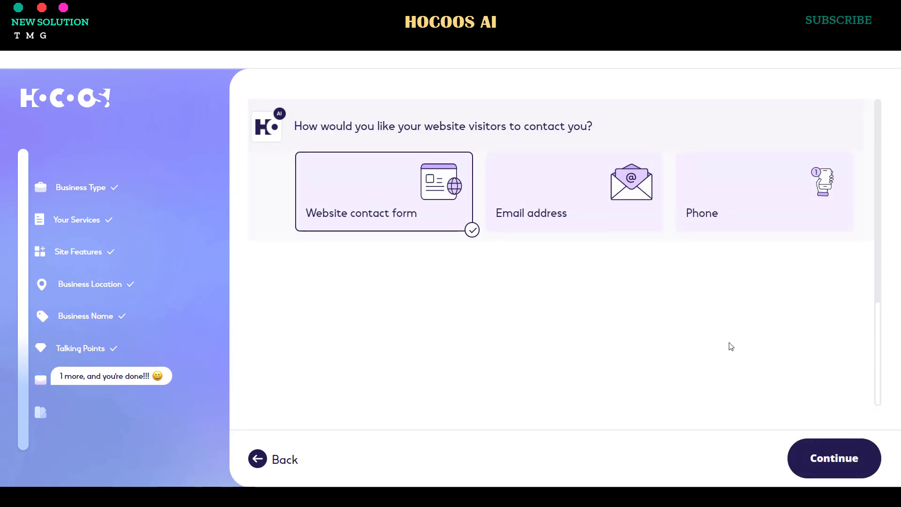
- Choose the contact method, settling on phone after trying email address
left_click(574, 192)
left_click(764, 192)
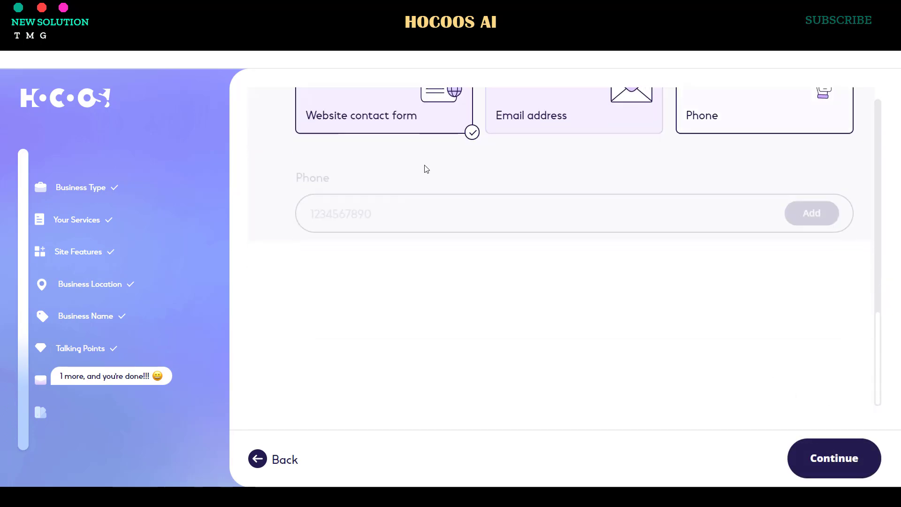
left_click(853, 466)
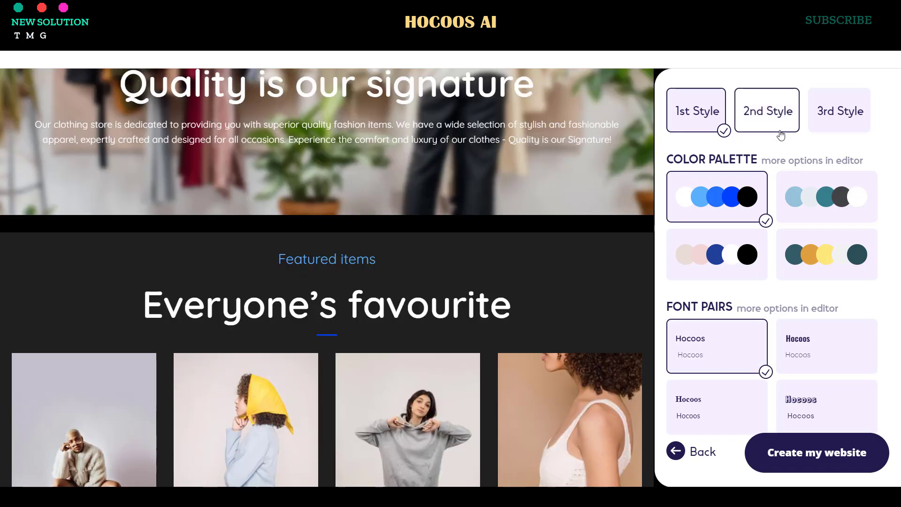
- Preview the site in the 2nd and 3rd styles
left_click(780, 132)
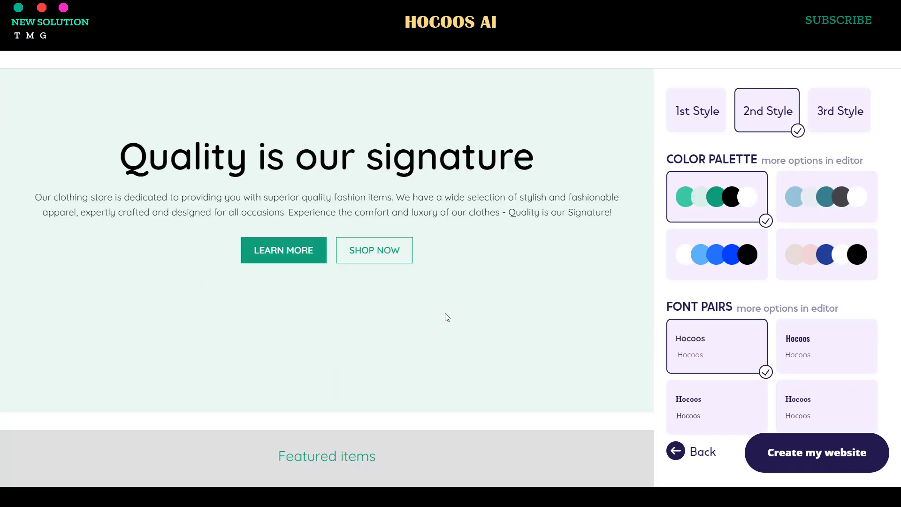
scroll(497, 305, "down", 10)
scroll(550, 292, "down", 8)
left_click(849, 112)
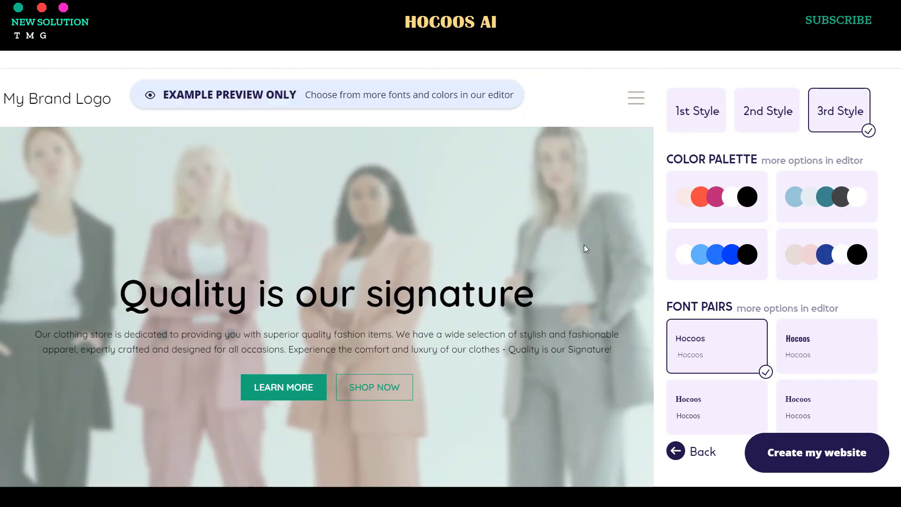
scroll(473, 249, "down", 10)
scroll(490, 268, "down", 5)
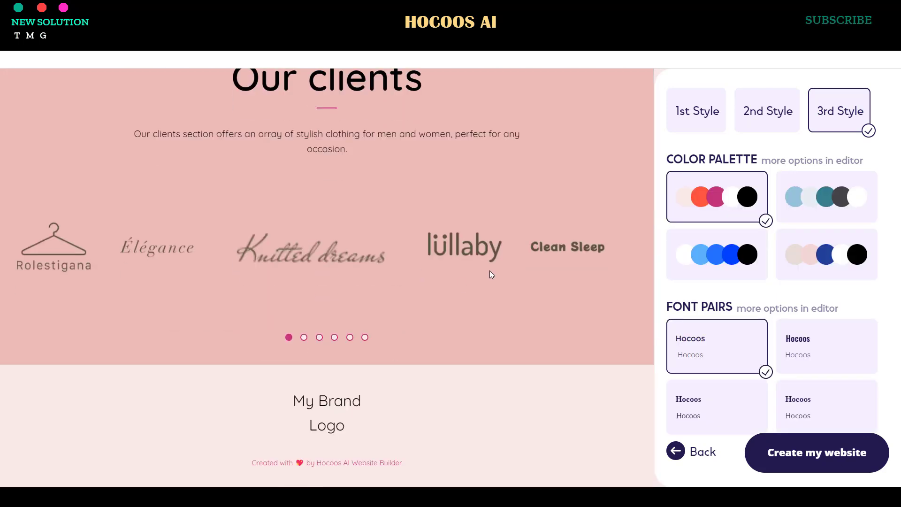
scroll(497, 272, "up", 20)
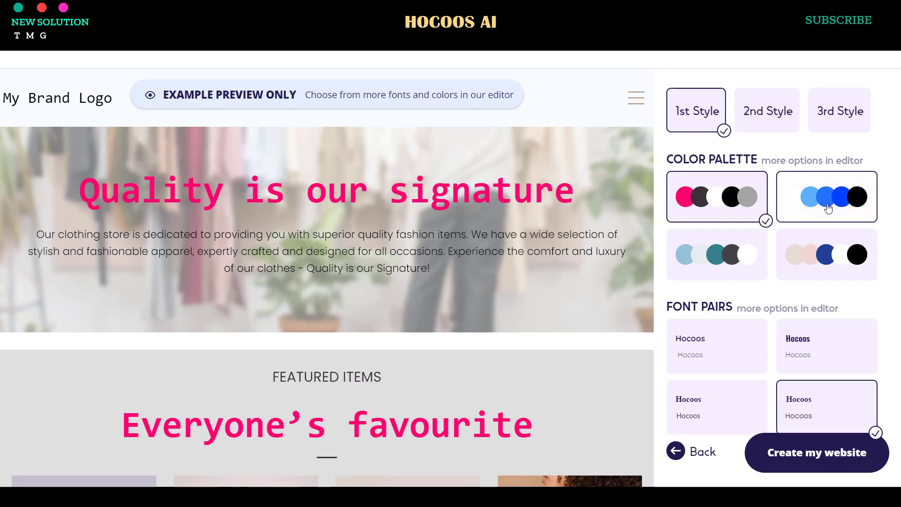
- Settle on the pink-and-black palette and first font pair, then generate the website
left_click(828, 208)
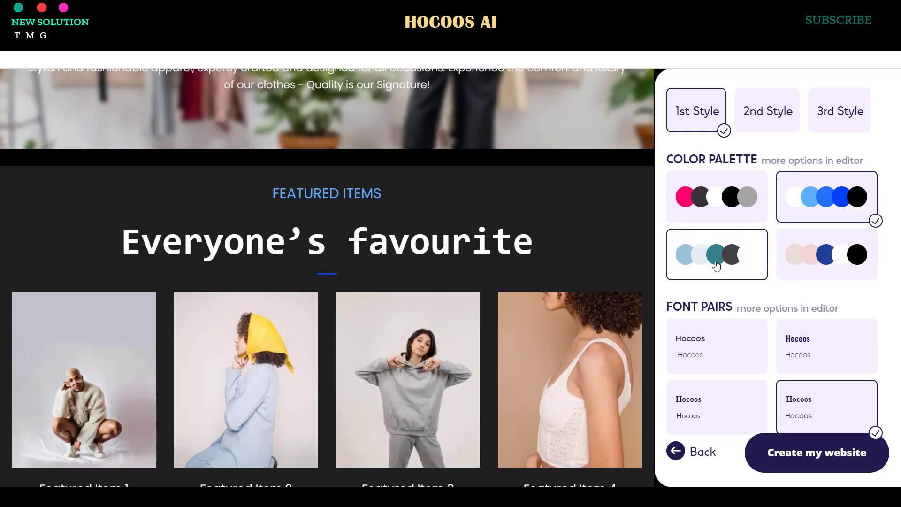
left_click(716, 266)
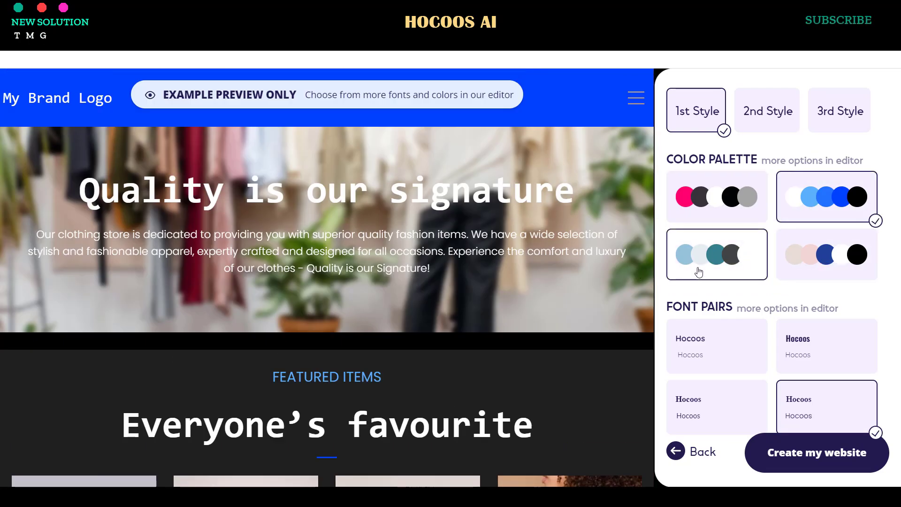
left_click(826, 253)
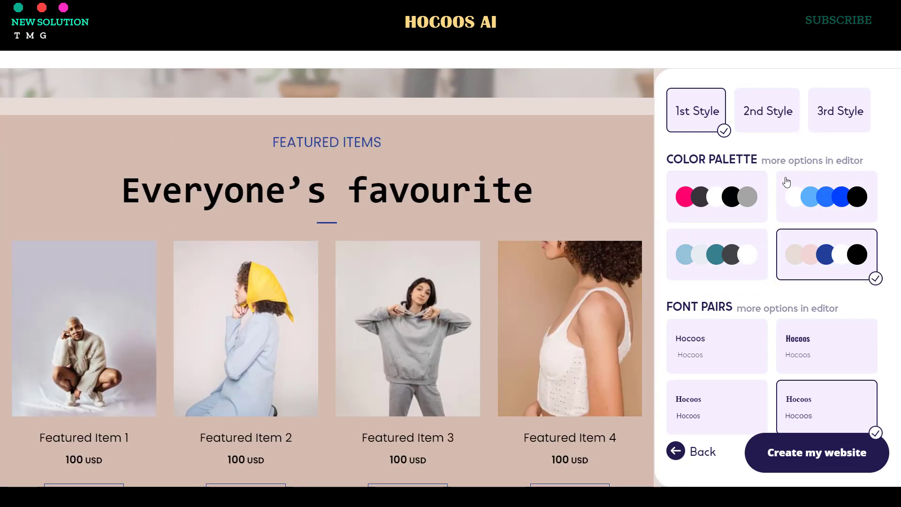
left_click(745, 193)
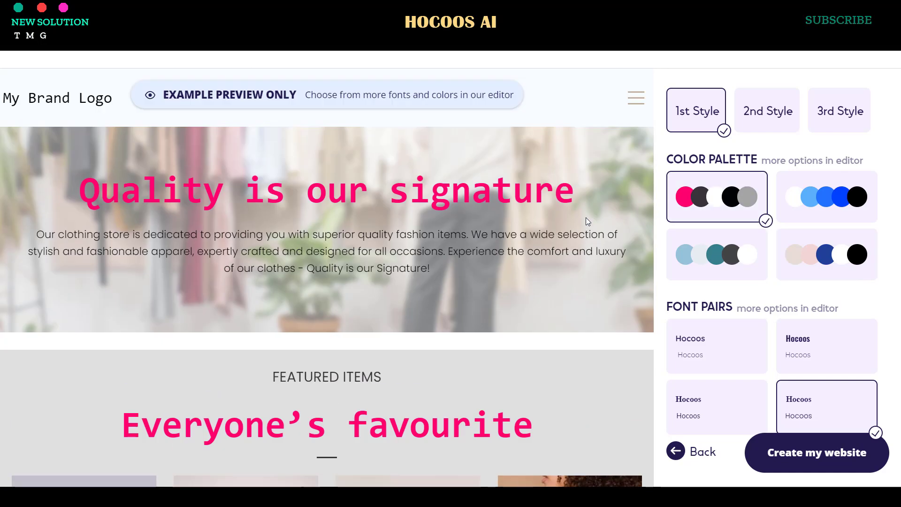
left_click(727, 328)
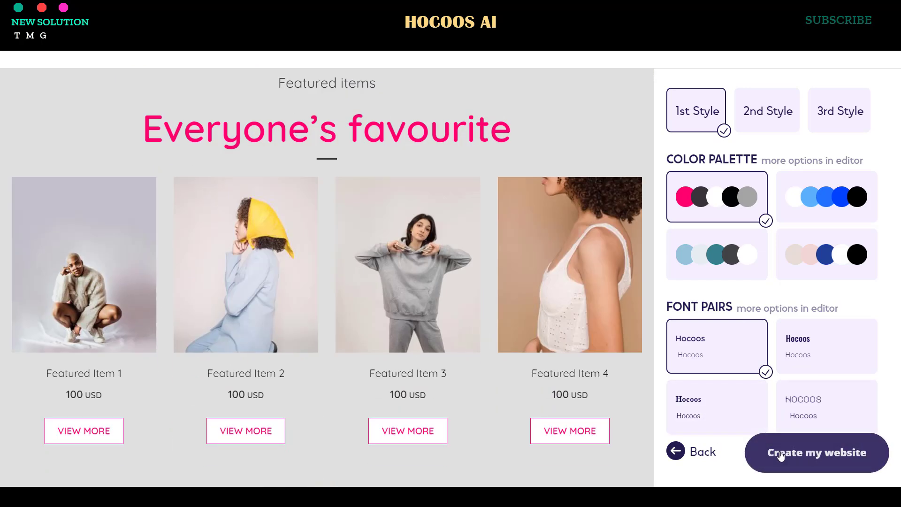
left_click(781, 450)
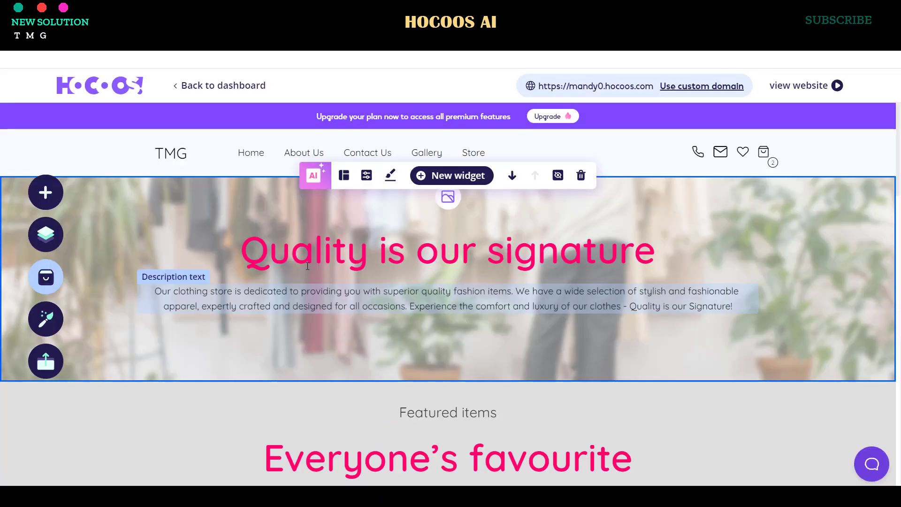
- Switch the site logo from text to an image
left_click(182, 150)
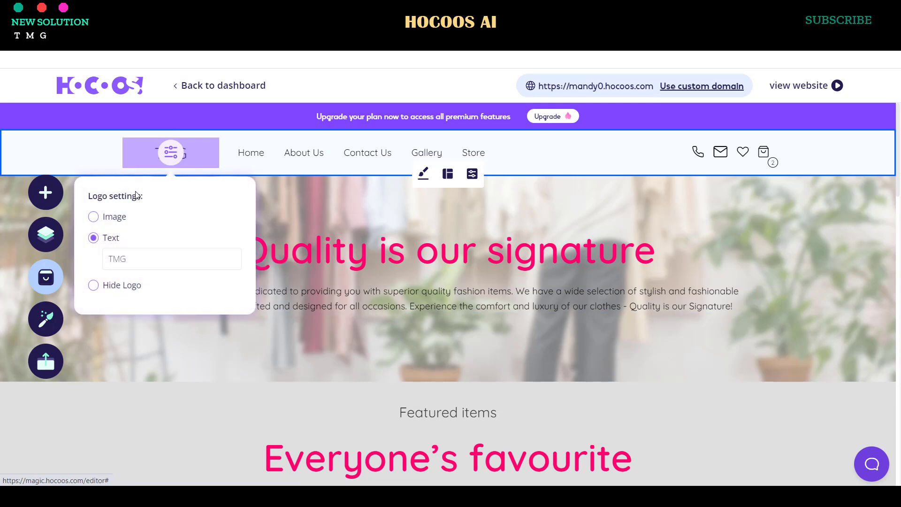
left_click(125, 286)
left_click(98, 227)
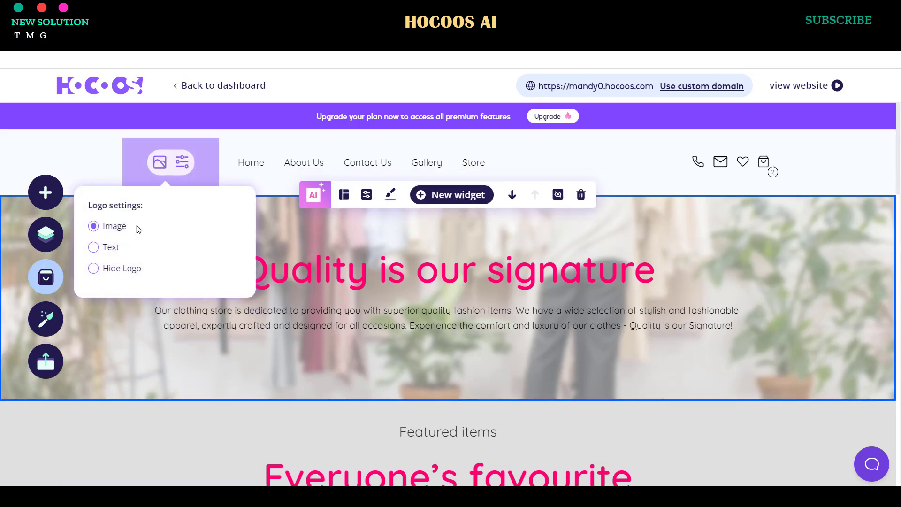
left_click(160, 171)
- Browse My images, Free images, Paid stock, Videos and My files, then close the explorer unchanged
left_click(256, 288)
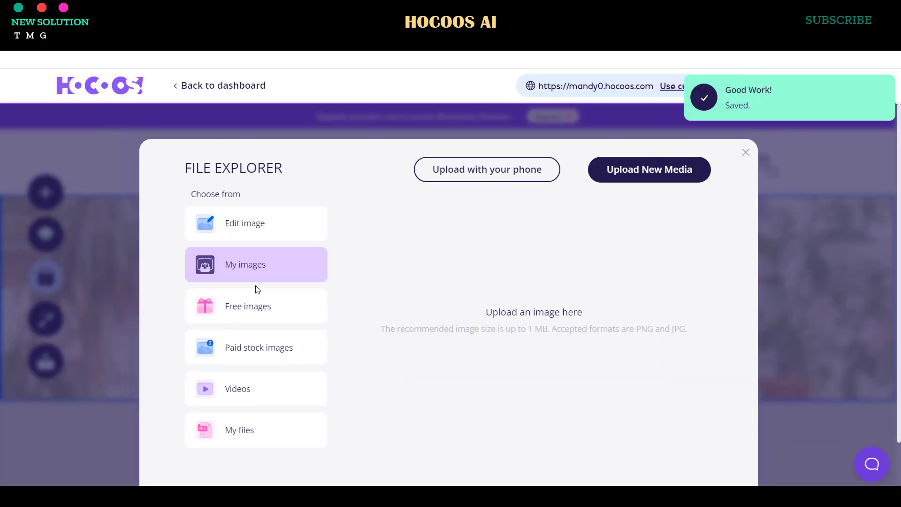
left_click(270, 317)
left_click(278, 358)
left_click(279, 388)
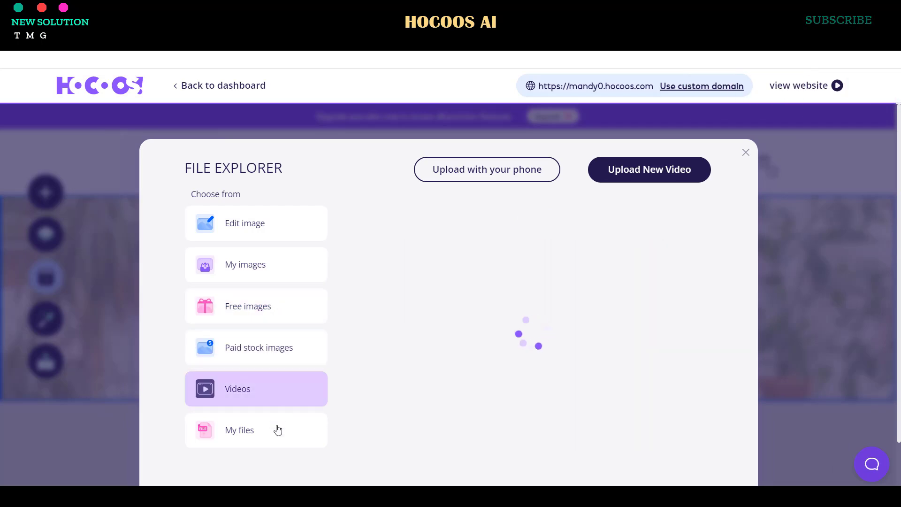
left_click(278, 430)
left_click(262, 234)
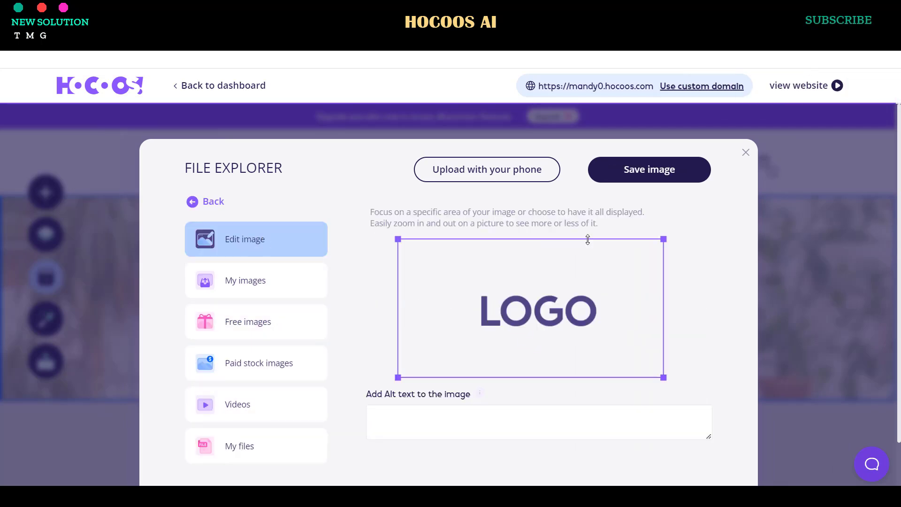
left_click(781, 169)
scroll(569, 260, "down", 8)
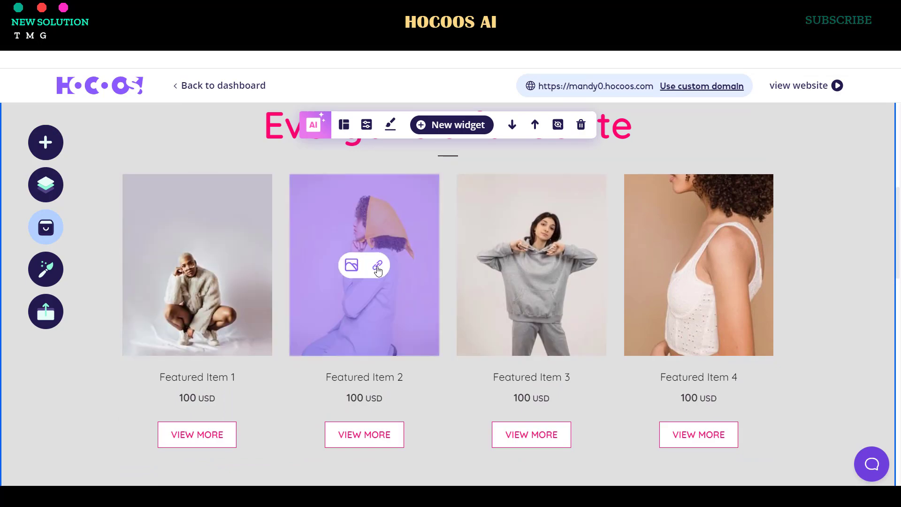
- Open the link settings for Featured Item 2
left_click(378, 264)
scroll(552, 260, "down", 6)
scroll(535, 258, "down", 10)
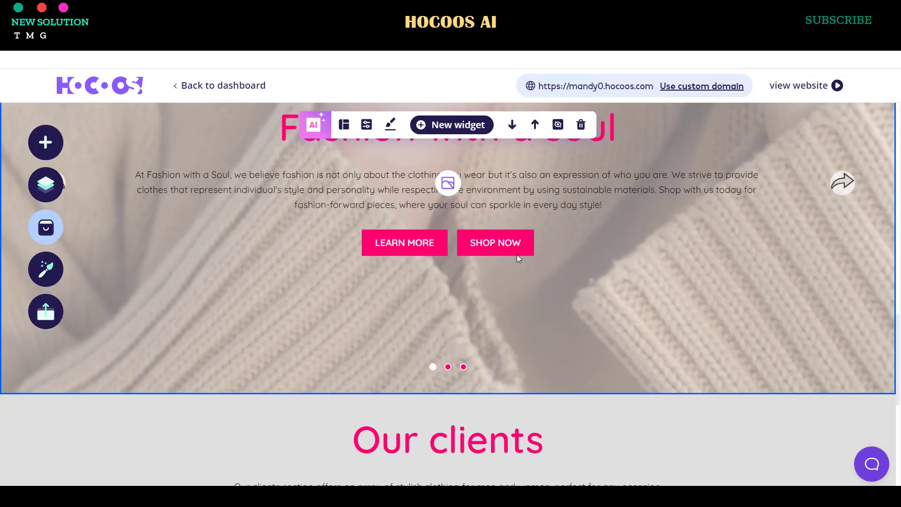
scroll(310, 215, "up", 8)
scroll(270, 159, "up", 5)
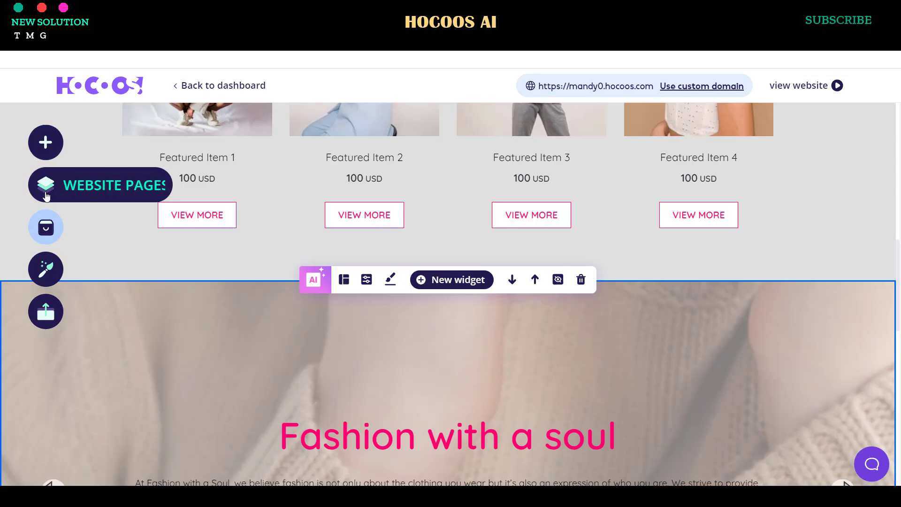
scroll(426, 234, "up", 10)
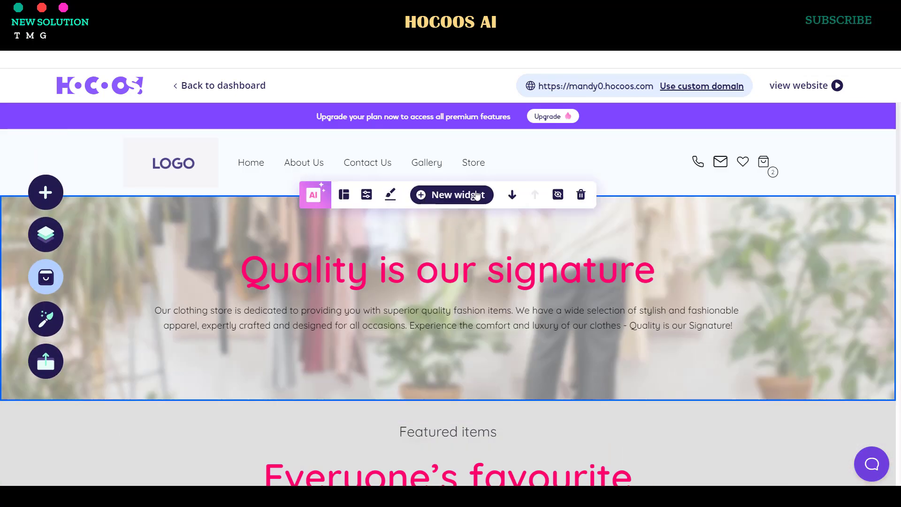
- Visit the About Us and Contact Us pages, then view the live website
left_click(294, 173)
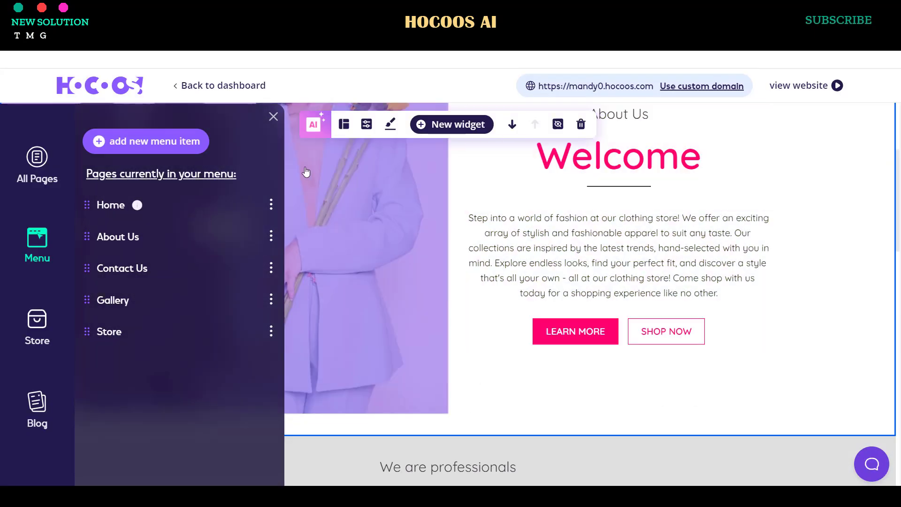
left_click(273, 117)
scroll(553, 311, "down", 5)
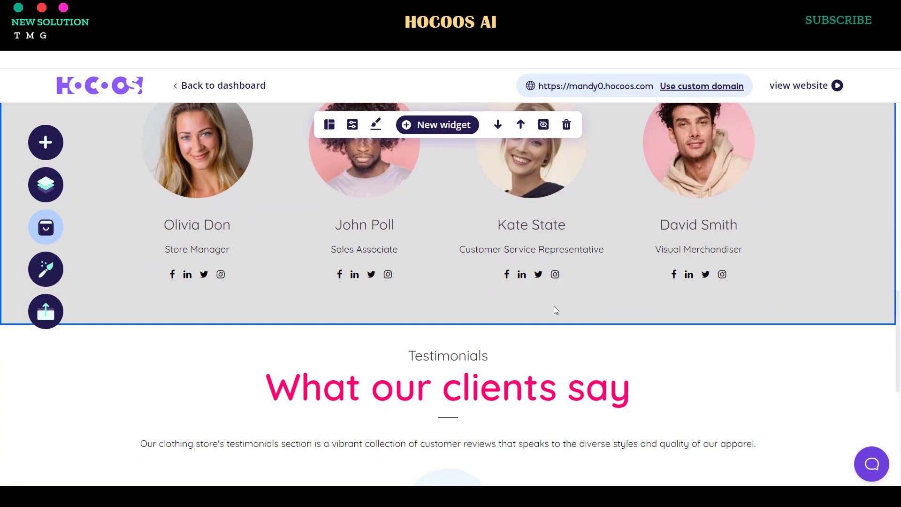
scroll(553, 306, "up", 10)
left_click(367, 163)
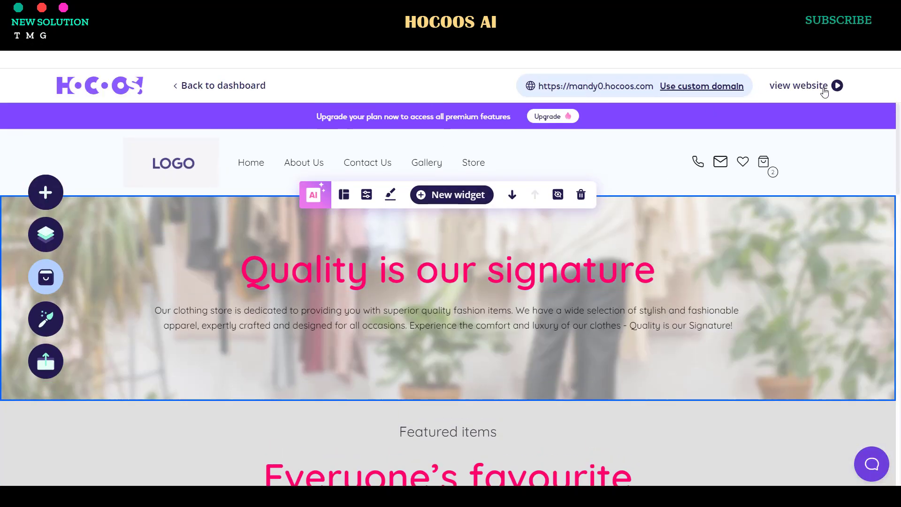
left_click(825, 89)
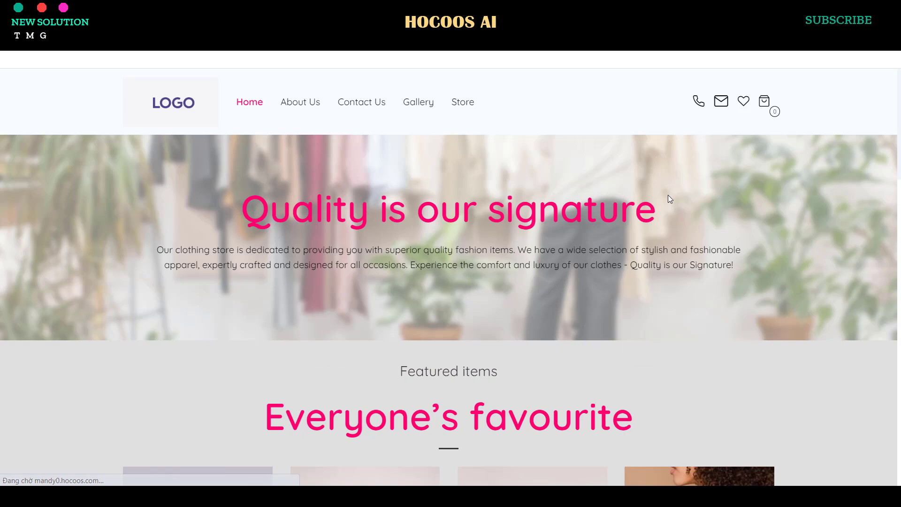
- Scroll through the live store's Home and About Us pages
scroll(666, 197, "down", 10)
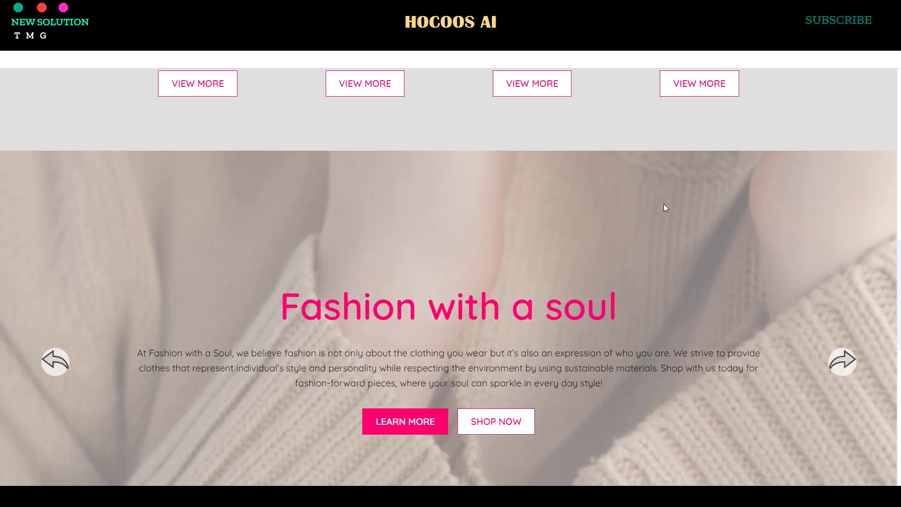
scroll(663, 204, "down", 10)
scroll(663, 201, "up", 13)
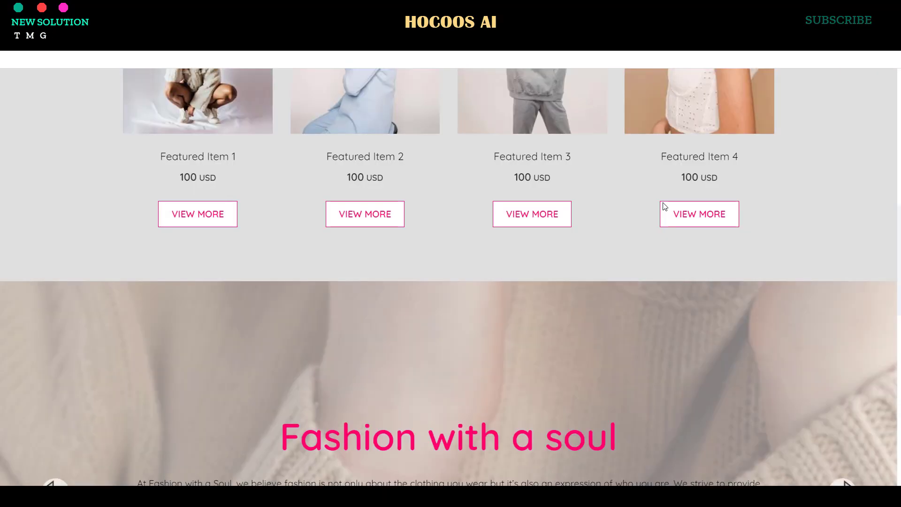
scroll(663, 205, "up", 10)
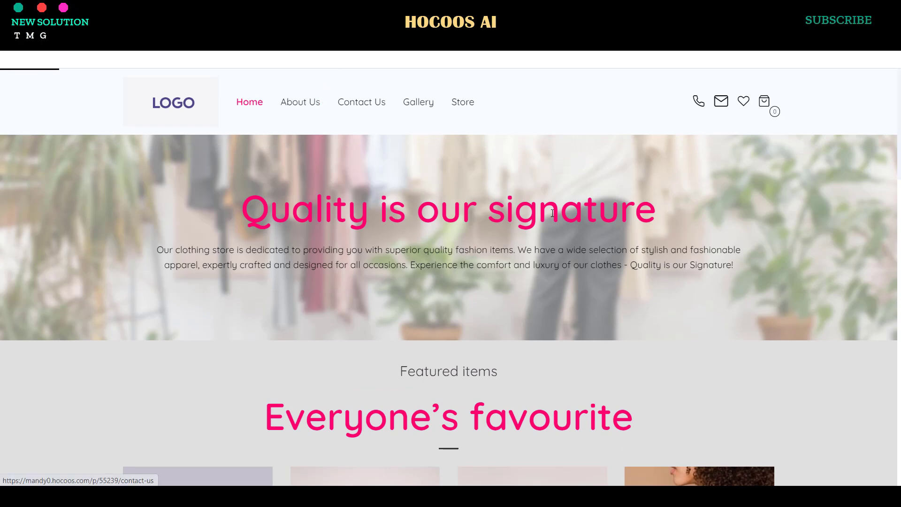
scroll(578, 251, "down", 1)
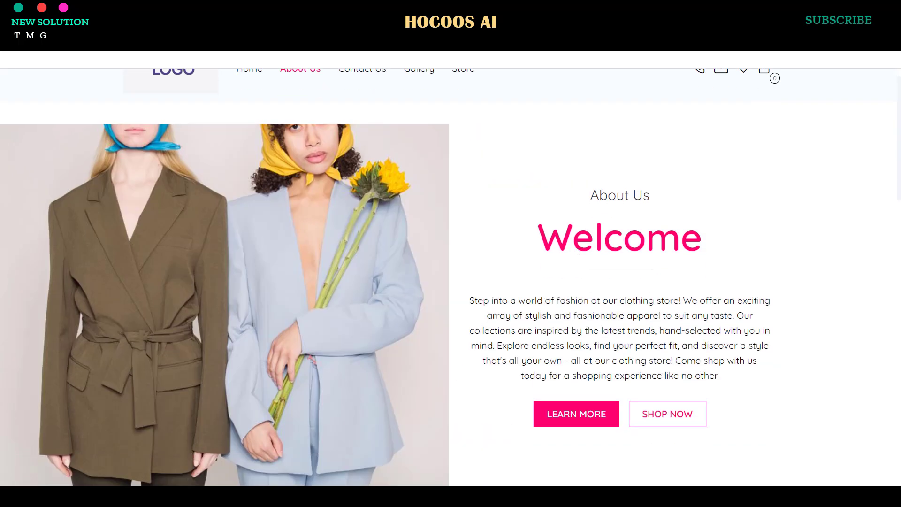
scroll(578, 252, "down", 12)
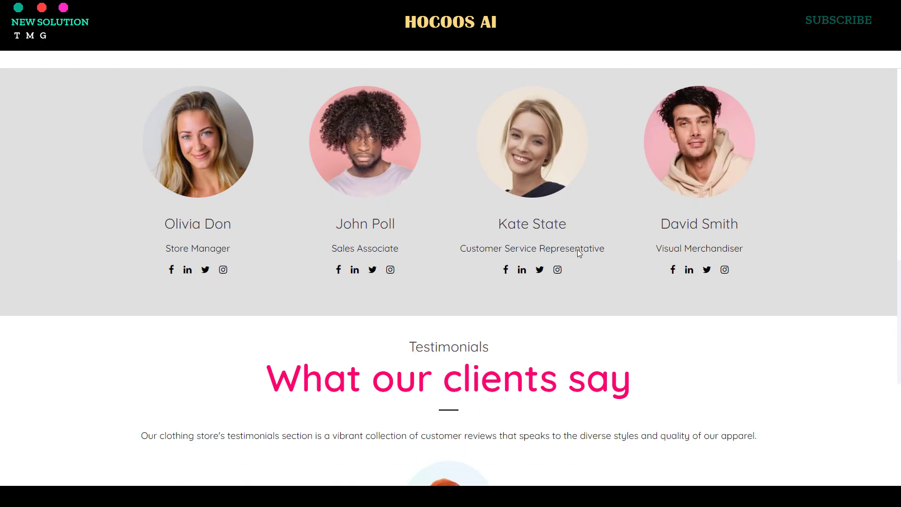
scroll(577, 249, "down", 6)
scroll(577, 249, "up", 15)
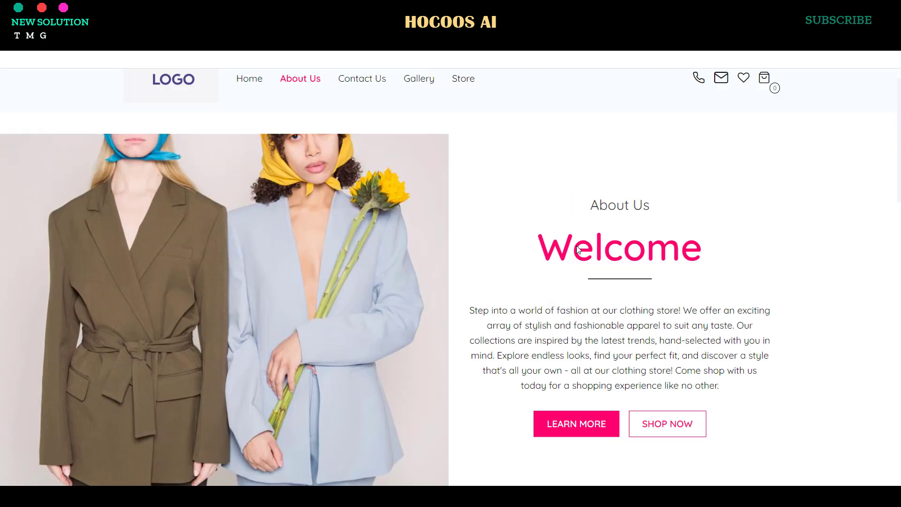
scroll(577, 249, "up", 1)
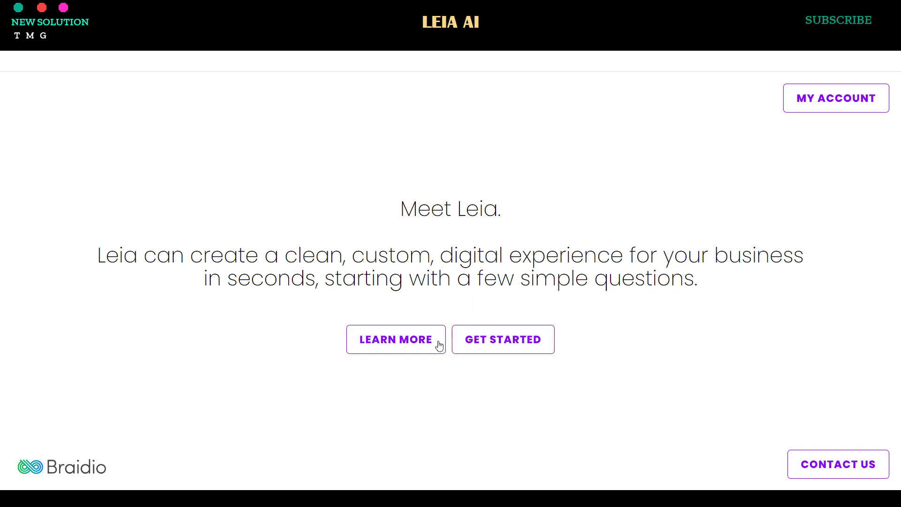
- Start a new Leia site with business type YOGA STUDIO
left_click(516, 345)
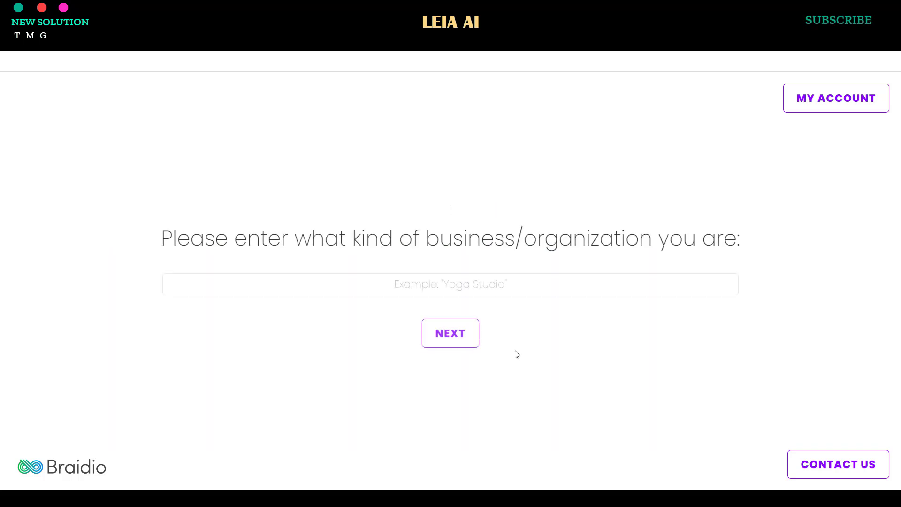
left_click(462, 291)
type("YOGA STUDIO")
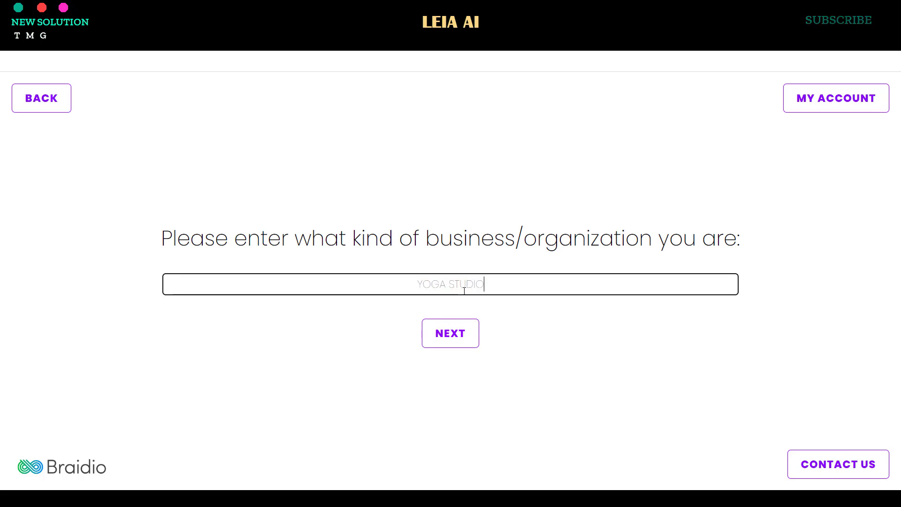
left_click(458, 333)
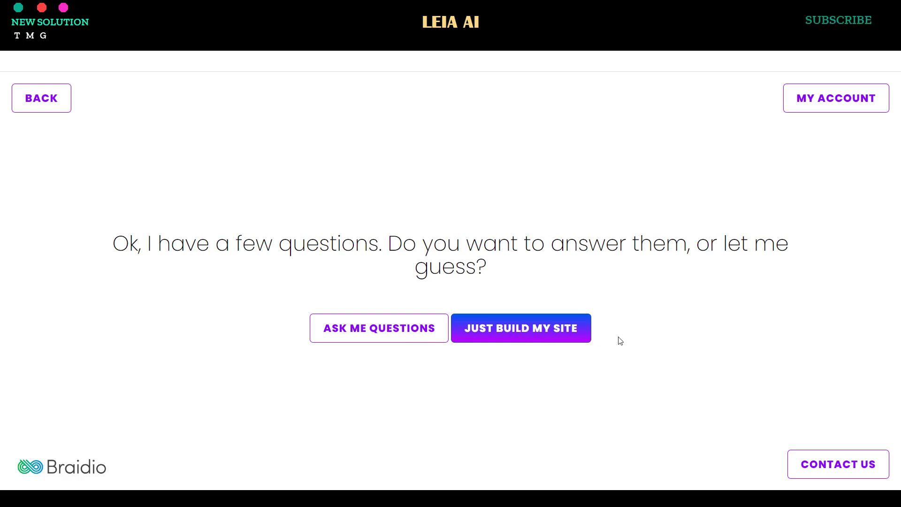
- Choose Just Build My Site, accept the terms, and view the created website
left_click(524, 338)
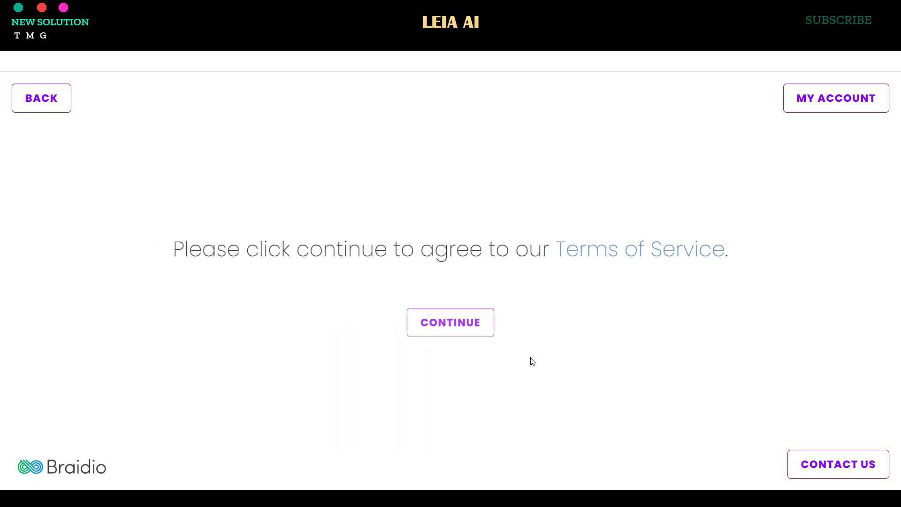
left_click(473, 334)
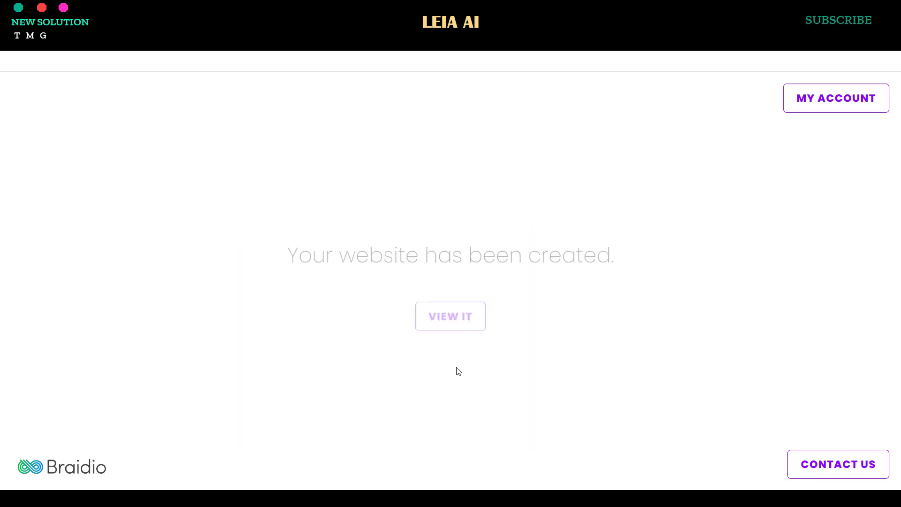
left_click(452, 330)
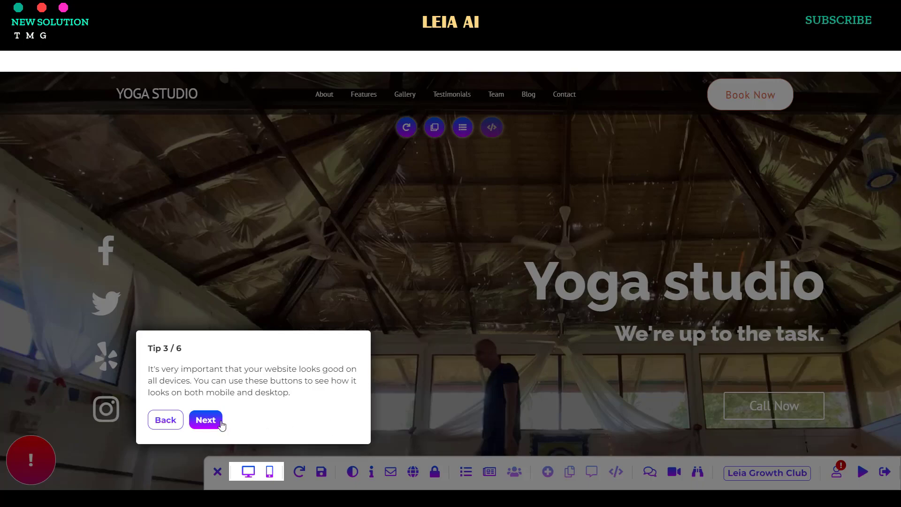
left_click(221, 422)
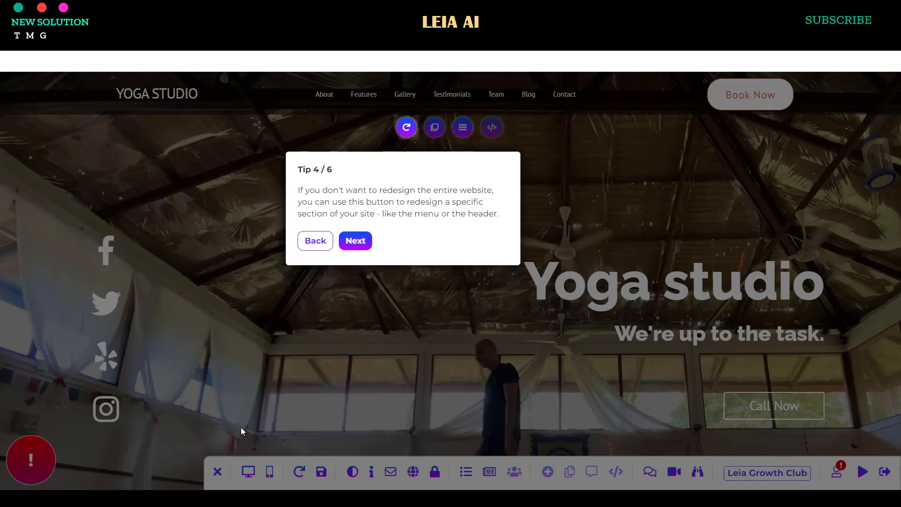
left_click(353, 246)
left_click(392, 232)
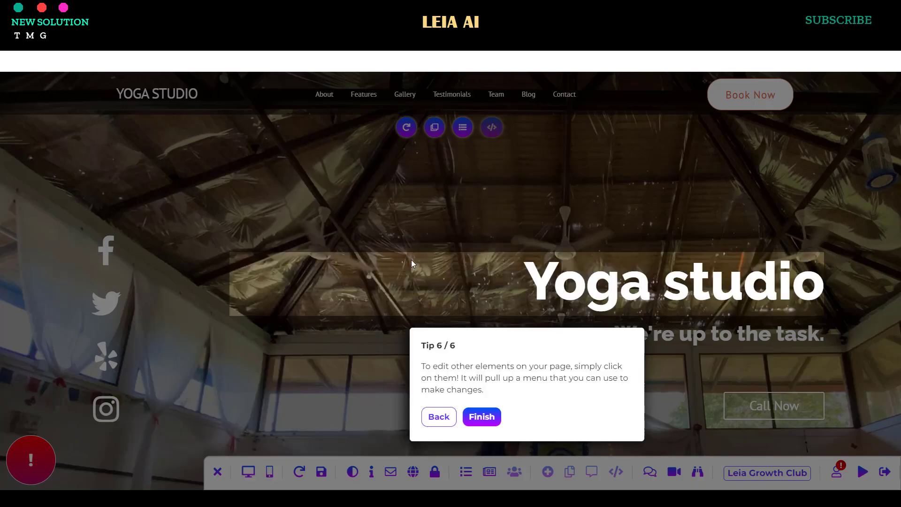
left_click(491, 428)
left_click(553, 359)
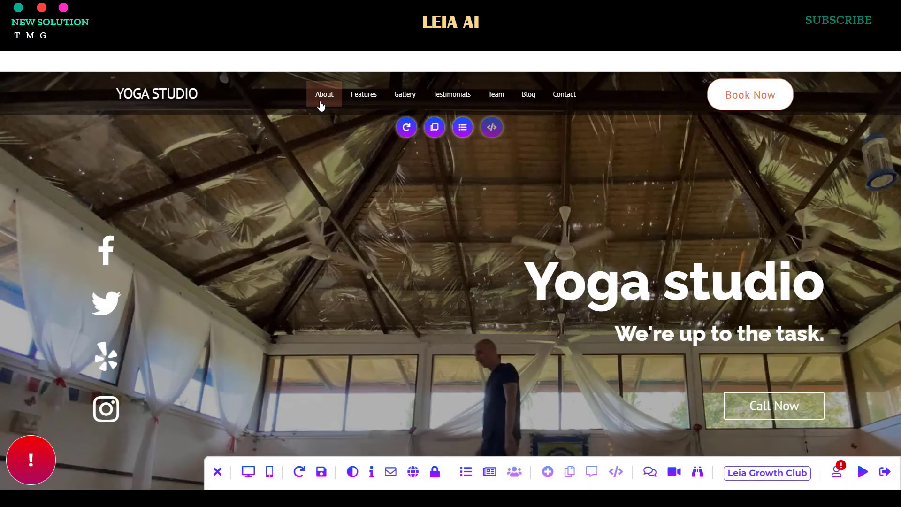
left_click(324, 96)
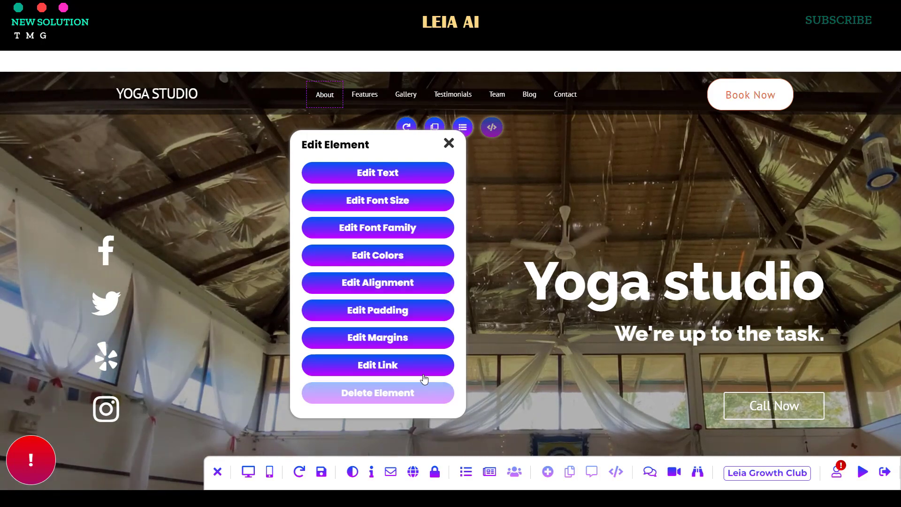
left_click(366, 94)
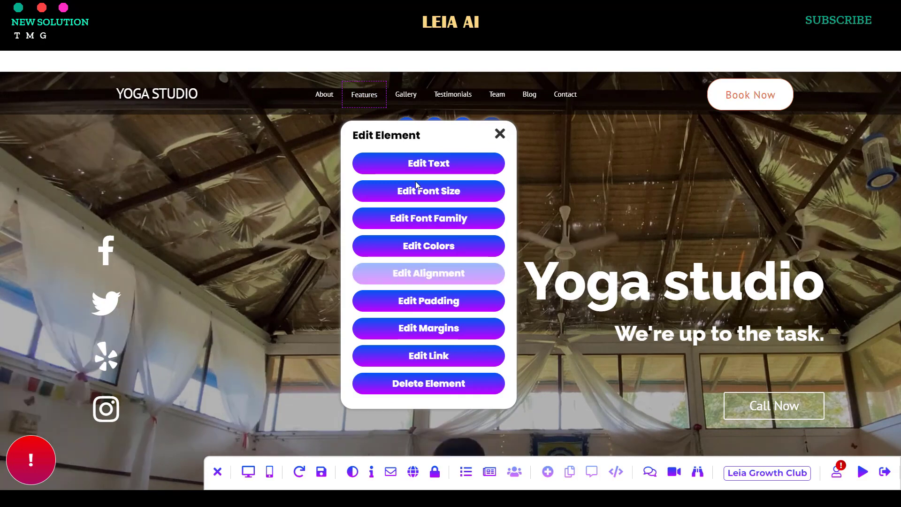
left_click(405, 95)
left_click(474, 92)
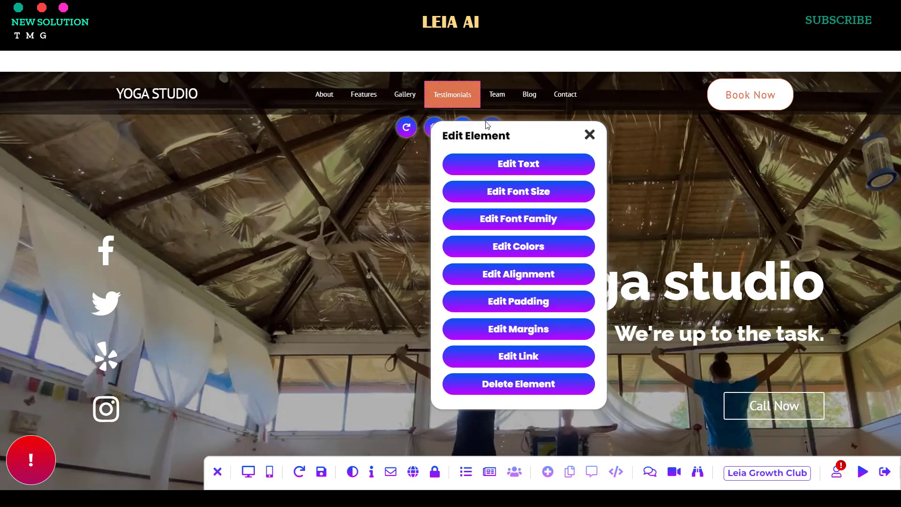
left_click(495, 94)
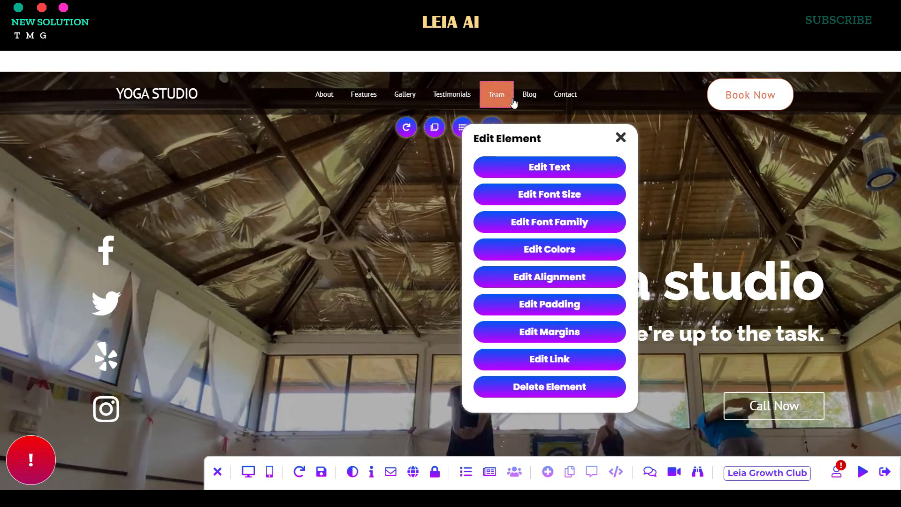
left_click(528, 94)
left_click(564, 94)
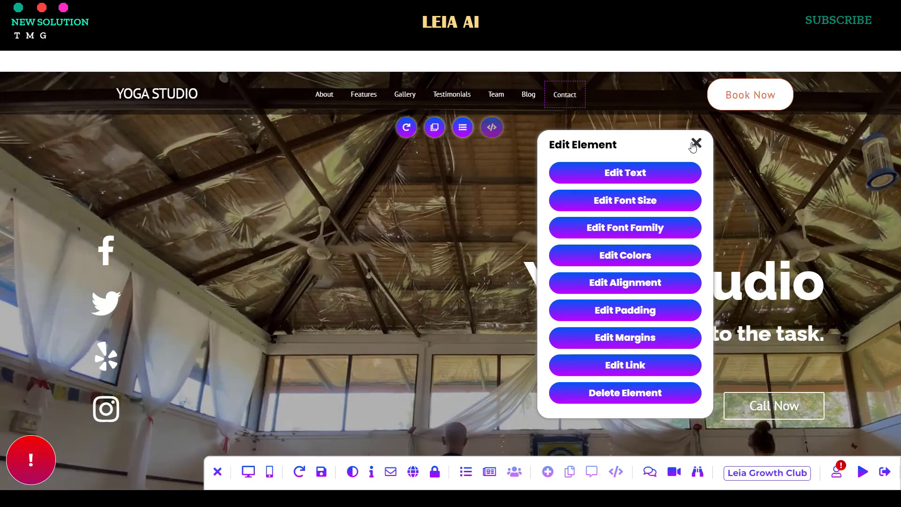
scroll(637, 196, "down", 10)
scroll(610, 216, "down", 5)
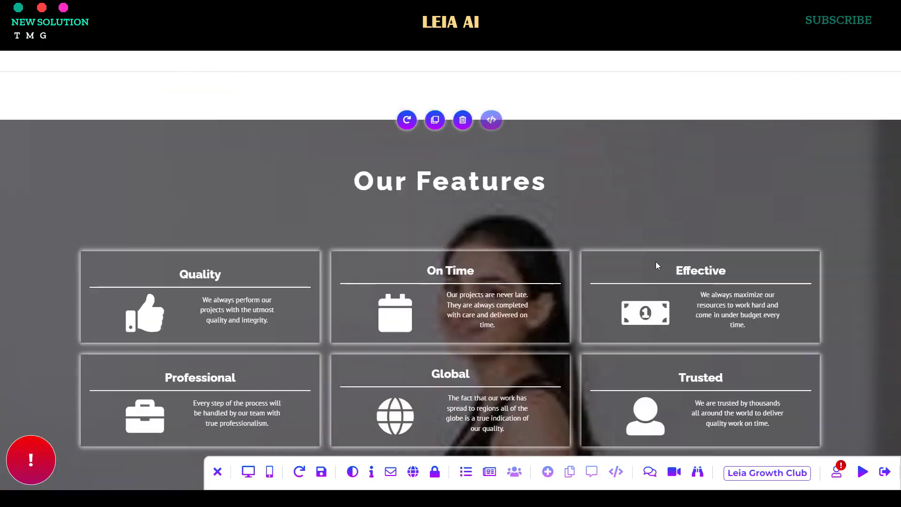
scroll(652, 261, "up", 10)
scroll(646, 260, "down", 3)
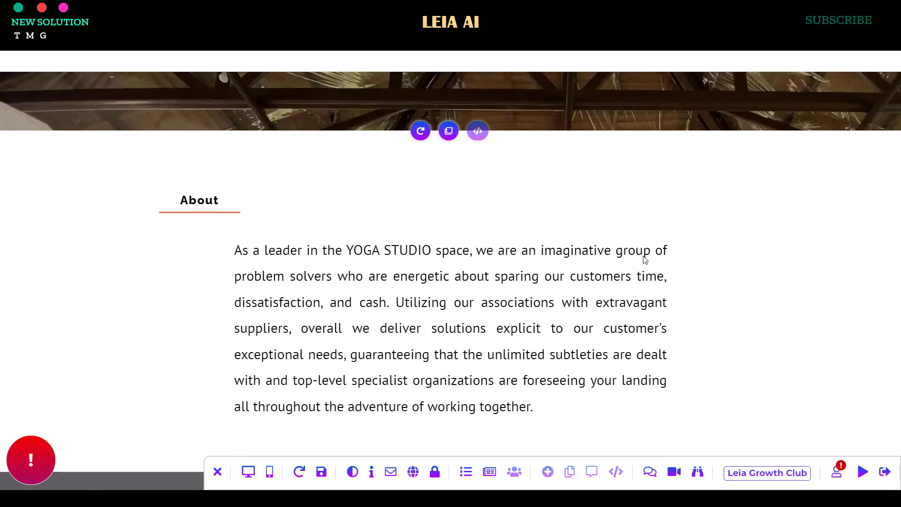
scroll(641, 253, "up", 10)
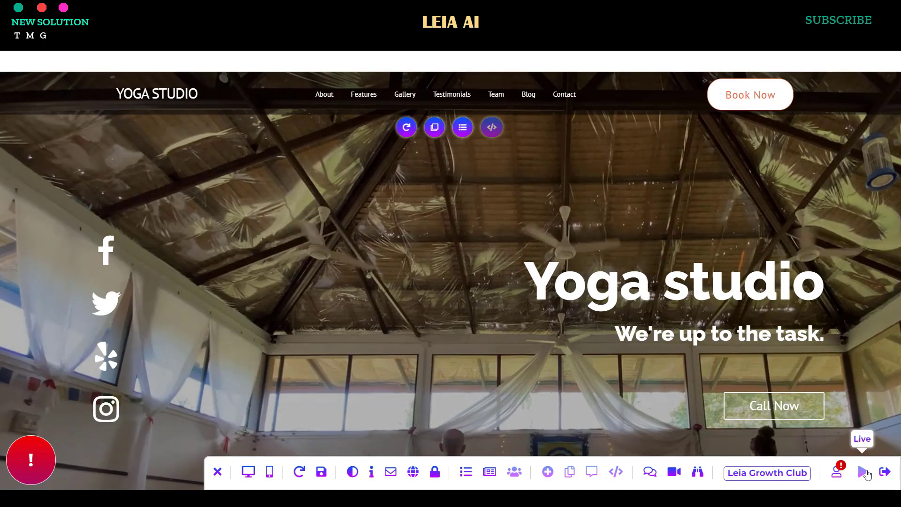
- Save the edits and scroll through the yoga site live
left_click(863, 472)
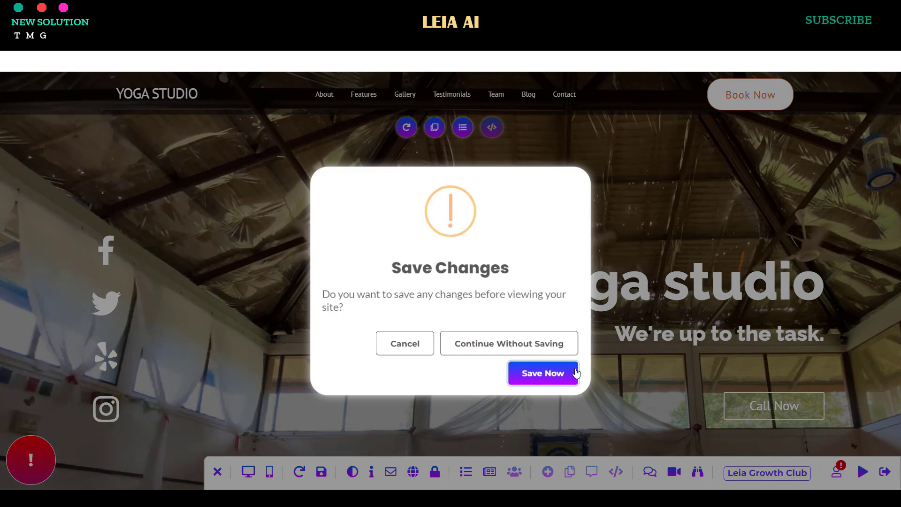
left_click(535, 383)
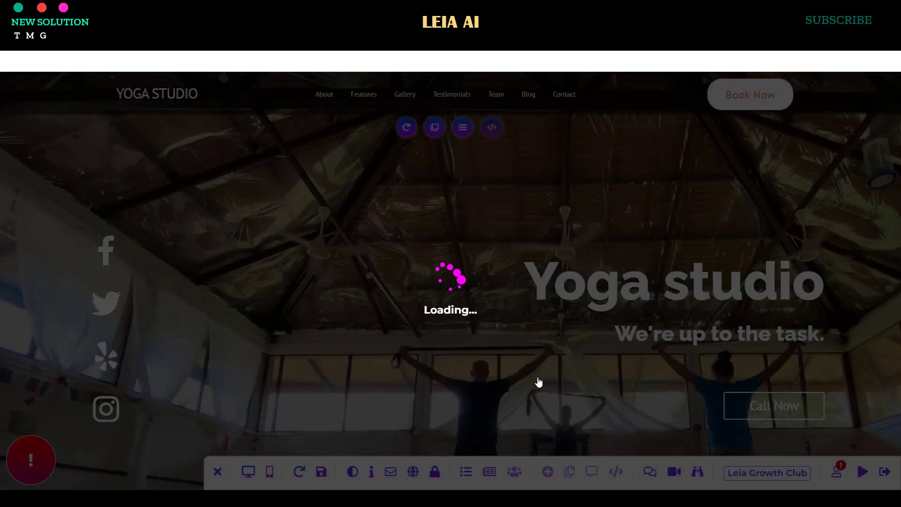
scroll(551, 255, "down", 10)
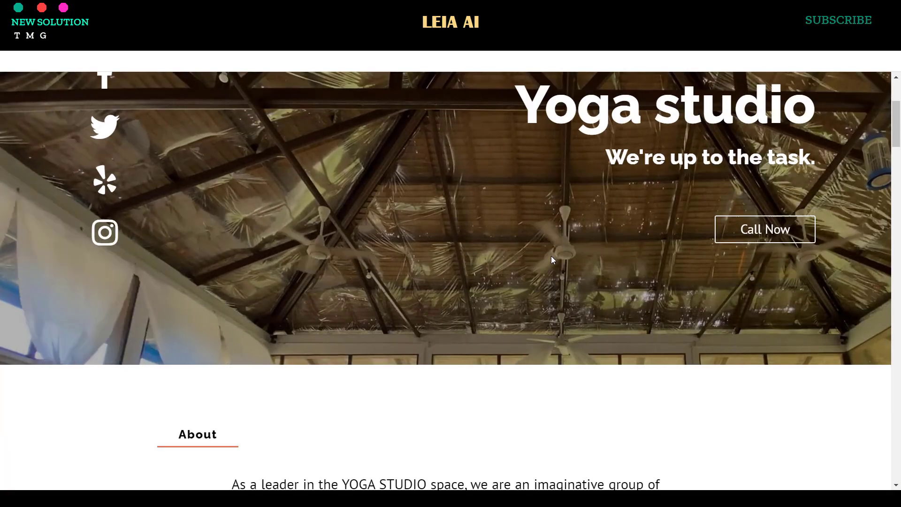
scroll(549, 258, "down", 15)
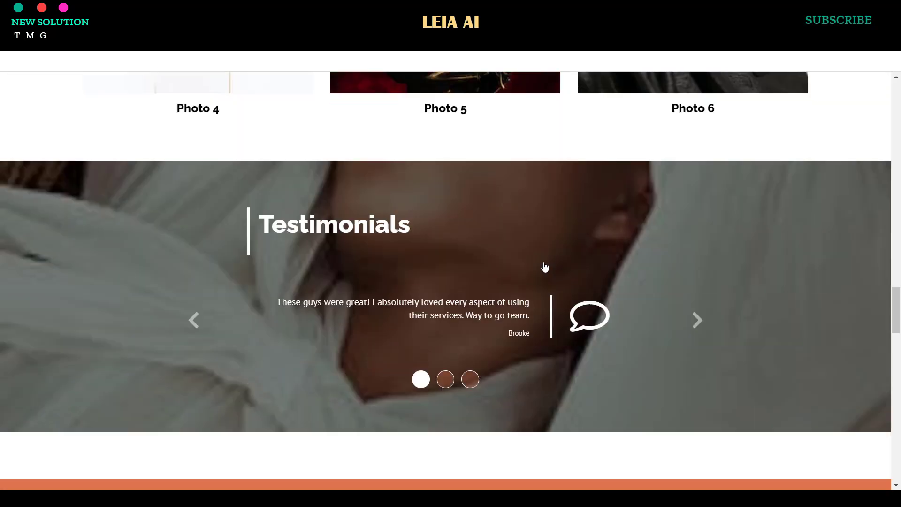
scroll(544, 269, "down", 15)
scroll(557, 278, "up", 11)
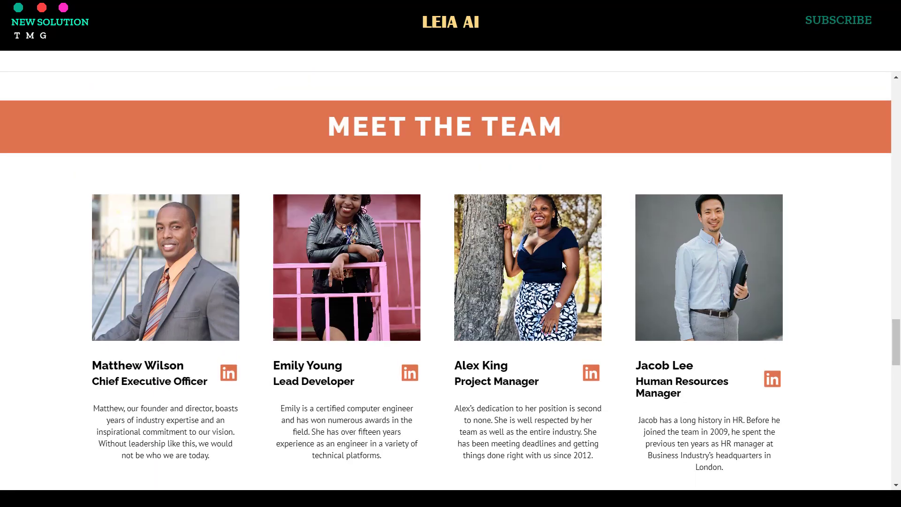
scroll(563, 265, "up", 3)
- Advance to the third testimonial and filter the gallery through Categories 1, 2 and 3
left_click(696, 236)
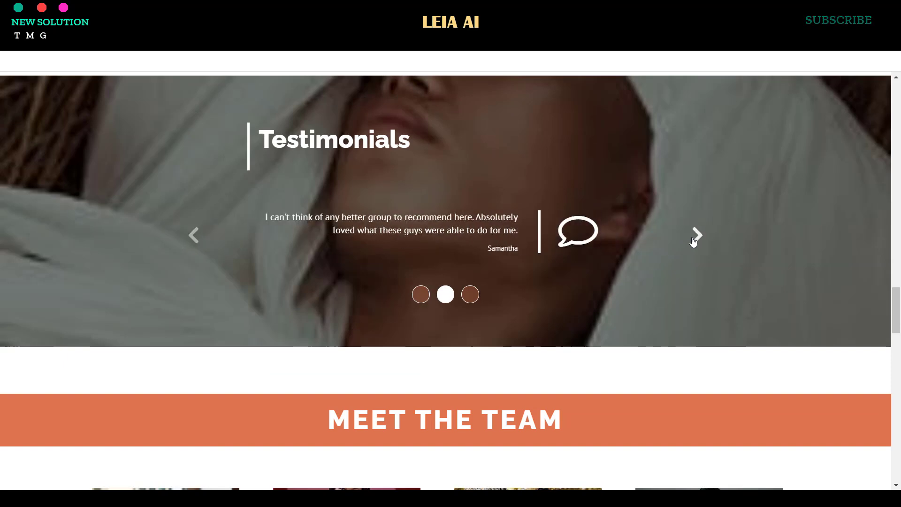
left_click(696, 235)
scroll(602, 282, "up", 8)
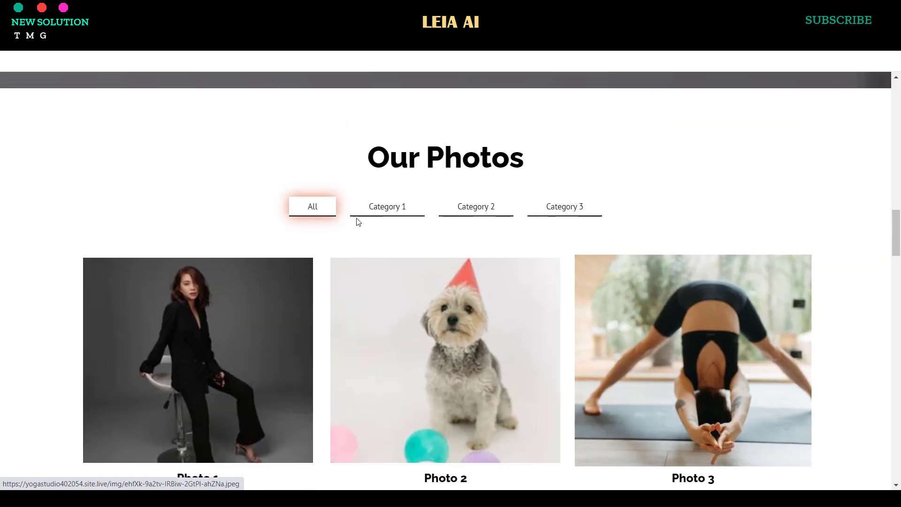
left_click(380, 212)
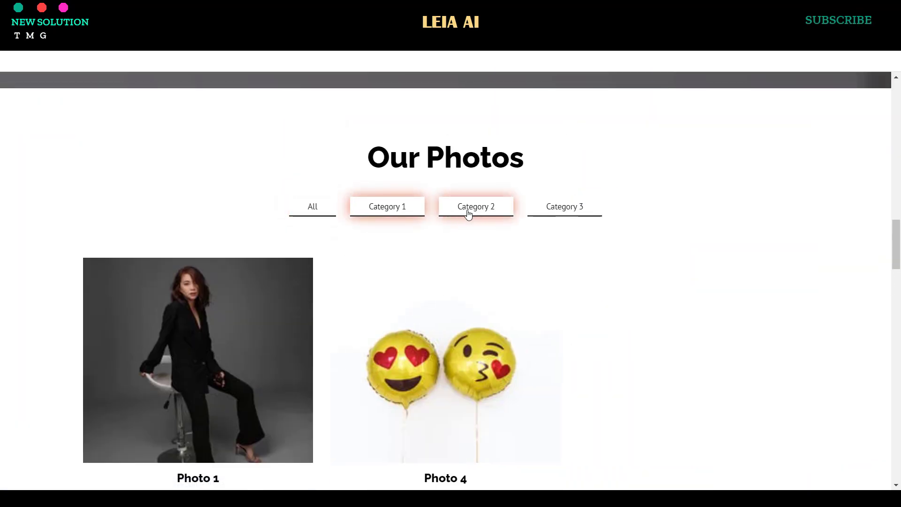
left_click(468, 210)
left_click(572, 212)
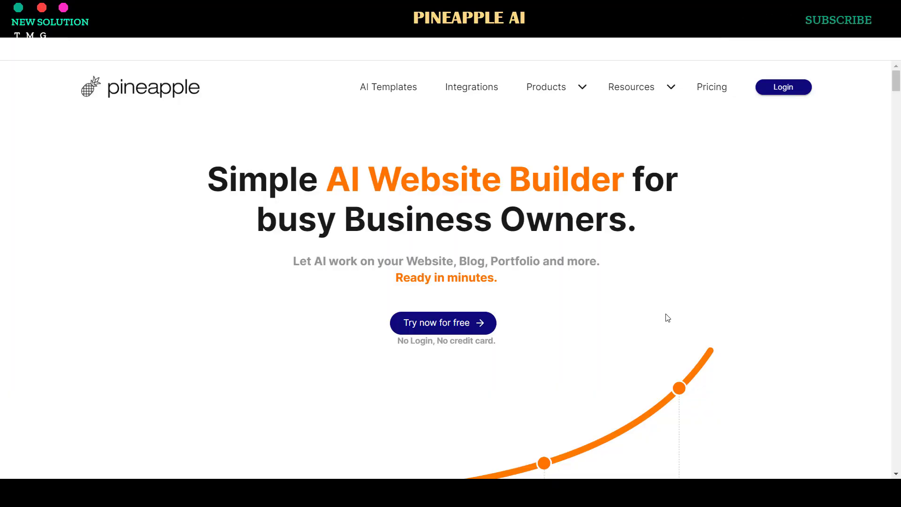
- Scroll down the Pineapple Builder page to its introduction video
scroll(668, 329, "down", 15)
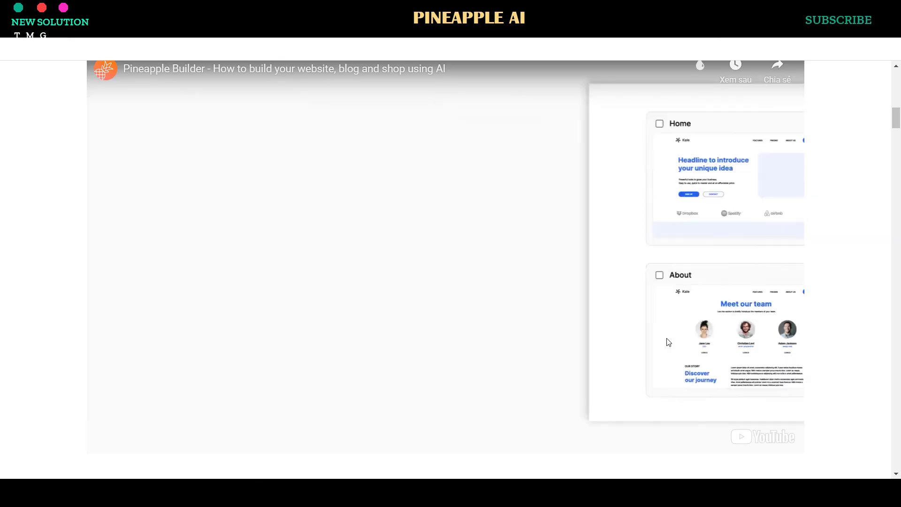
- Choose Services as the kind of website
scroll(668, 343, "up", 10)
scroll(667, 344, "up", 10)
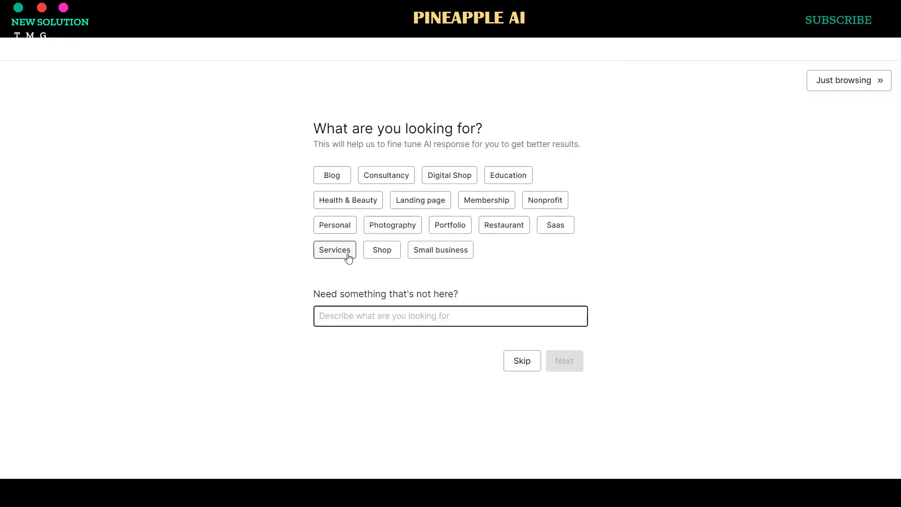
left_click(347, 256)
left_click(394, 316)
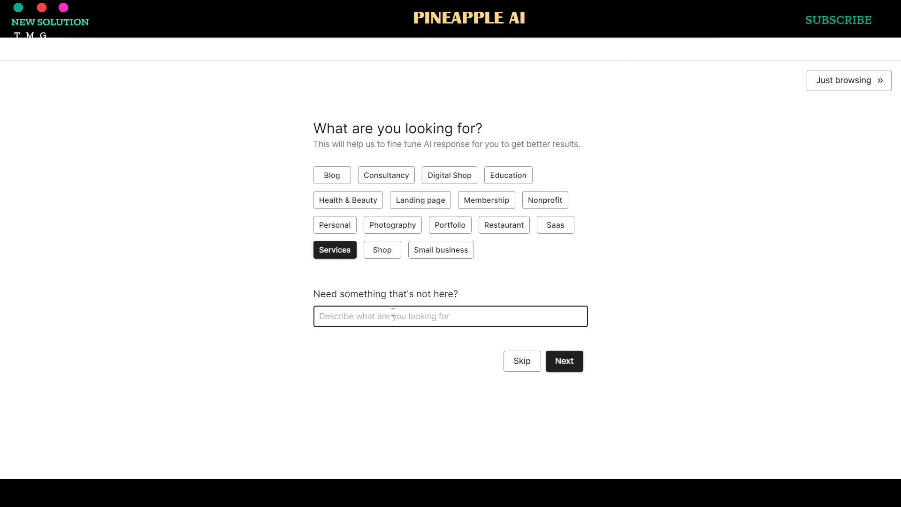
left_click(571, 370)
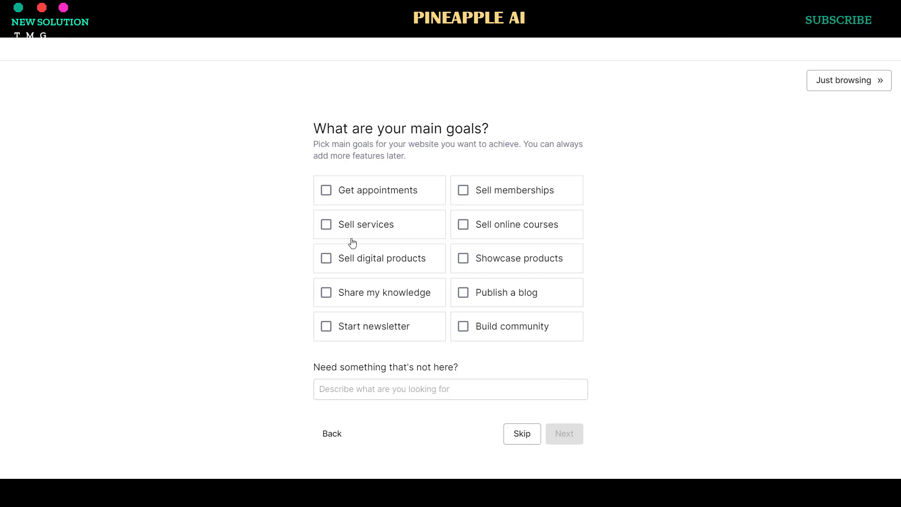
- Select Sell services and Growing business, then browse templates down to Malia
left_click(330, 232)
left_click(574, 437)
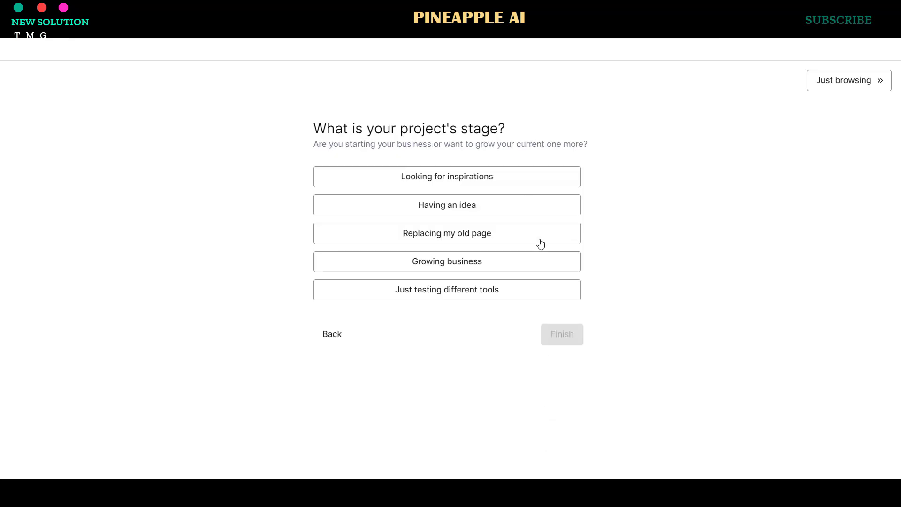
left_click(505, 265)
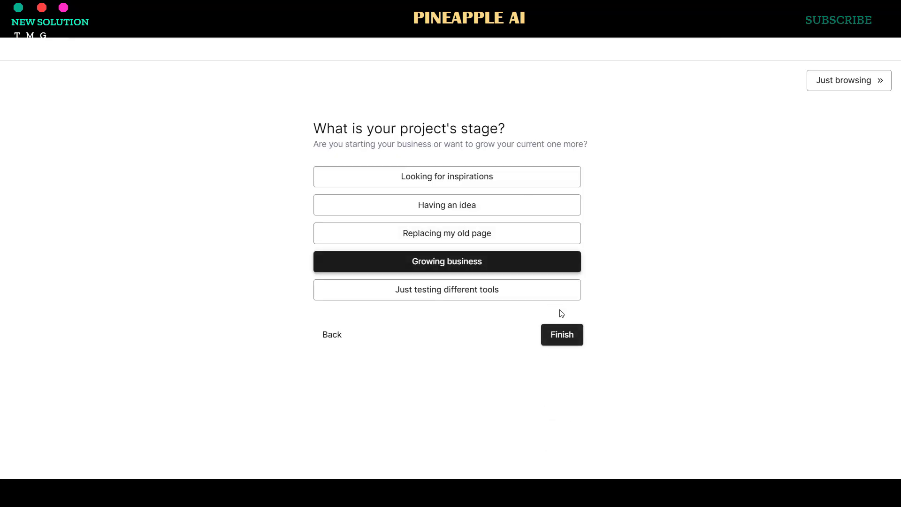
left_click(575, 342)
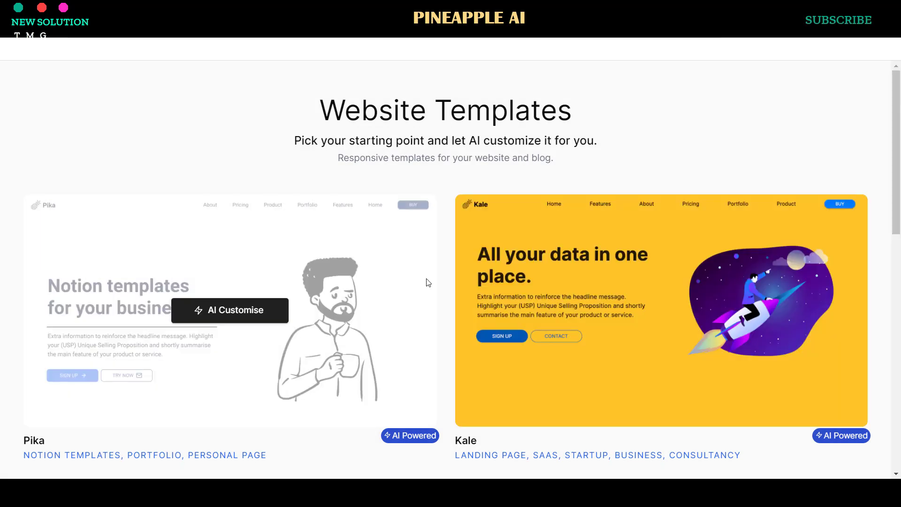
scroll(481, 255, "down", 7)
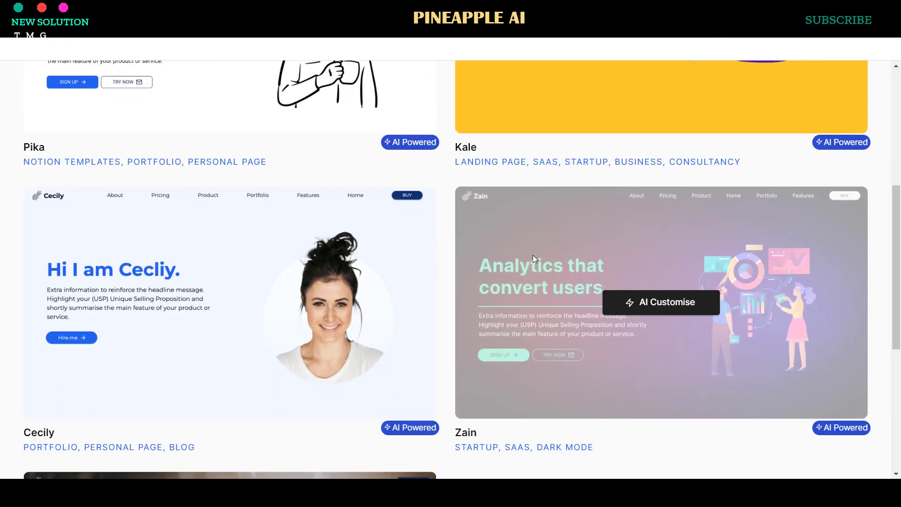
scroll(532, 255, "down", 5)
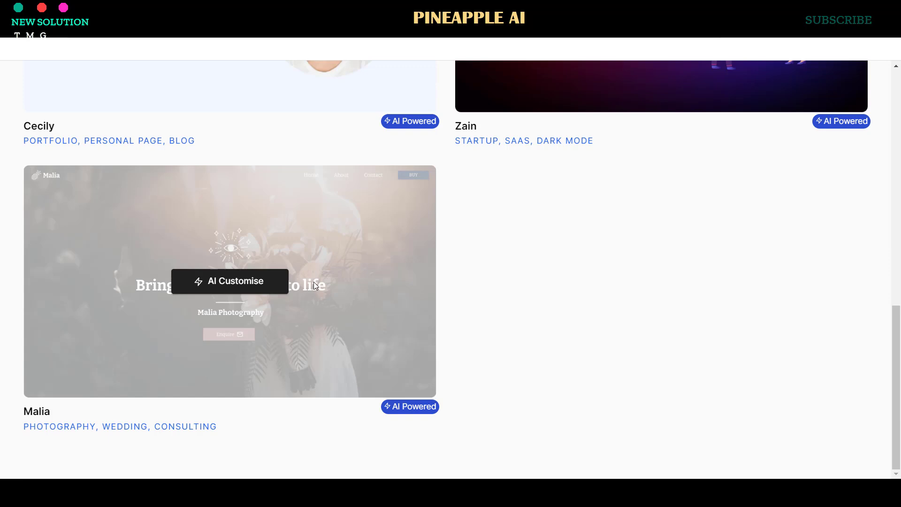
- Start AI customisation of the Malia template and choose the Strong colour palette
left_click(259, 289)
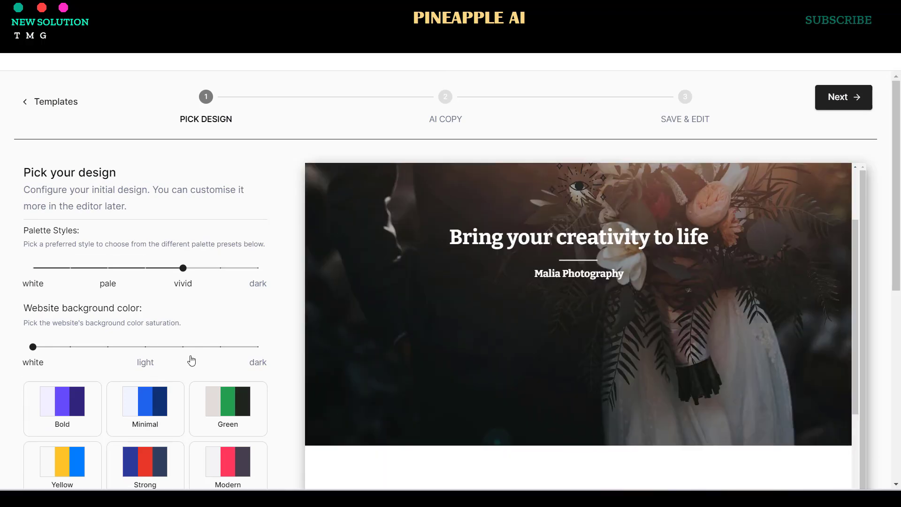
scroll(161, 389, "down", 2)
scroll(161, 389, "up", 1)
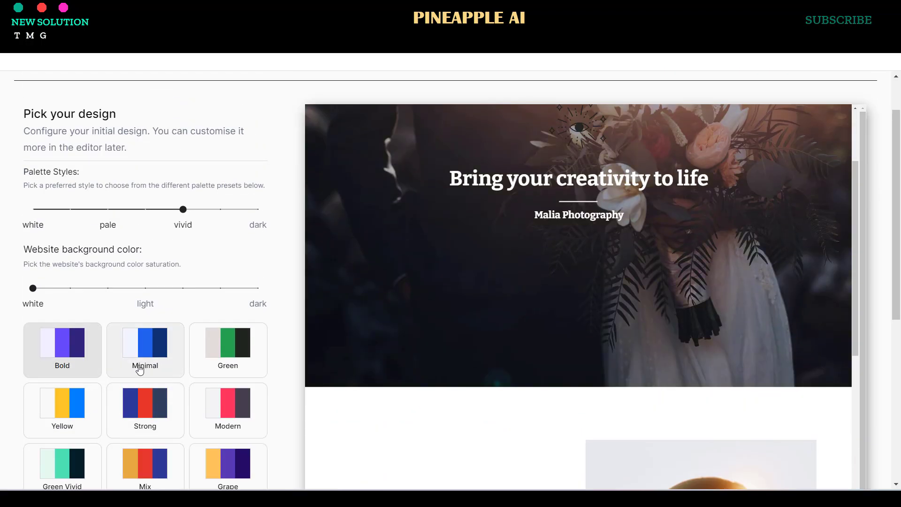
left_click(86, 412)
scroll(210, 376, "down", 4)
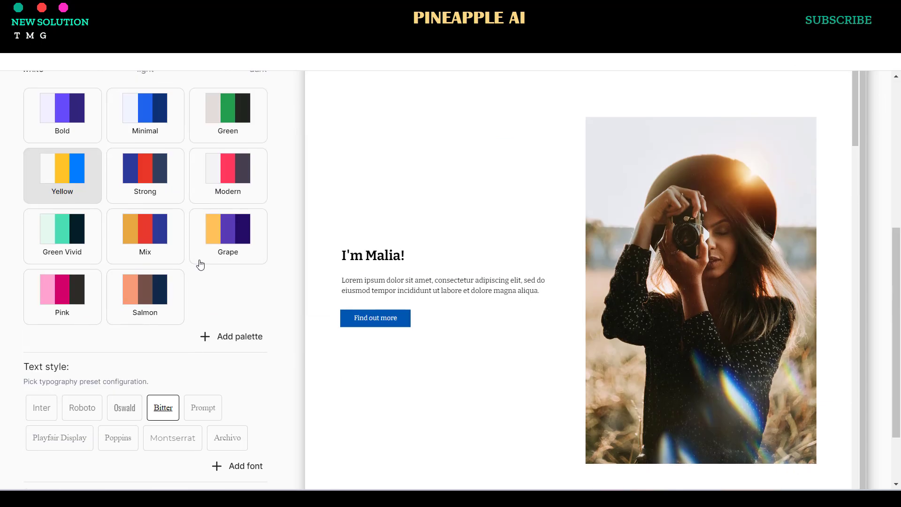
left_click(201, 261)
left_click(71, 296)
left_click(225, 240)
left_click(145, 200)
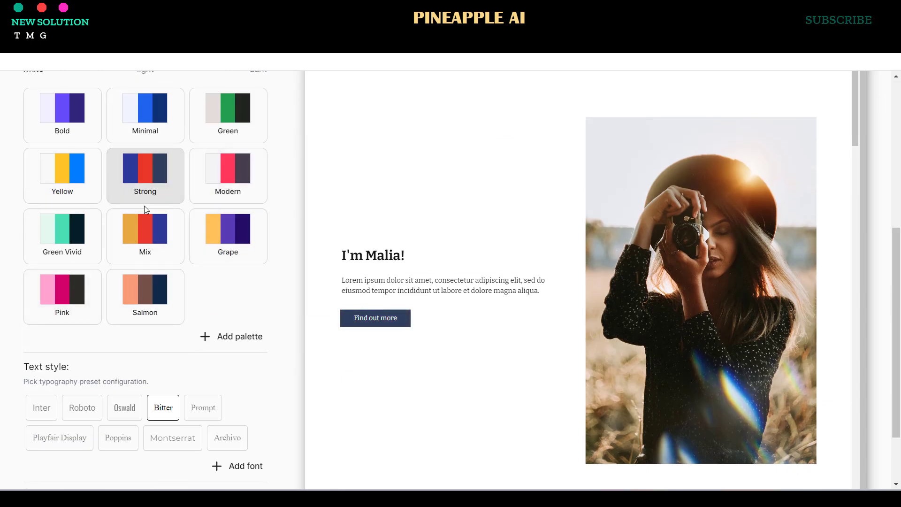
- Set the text style to Playfair Display
scroll(3, 273, "down", 2)
left_click(205, 325)
left_click(227, 353)
left_click(118, 353)
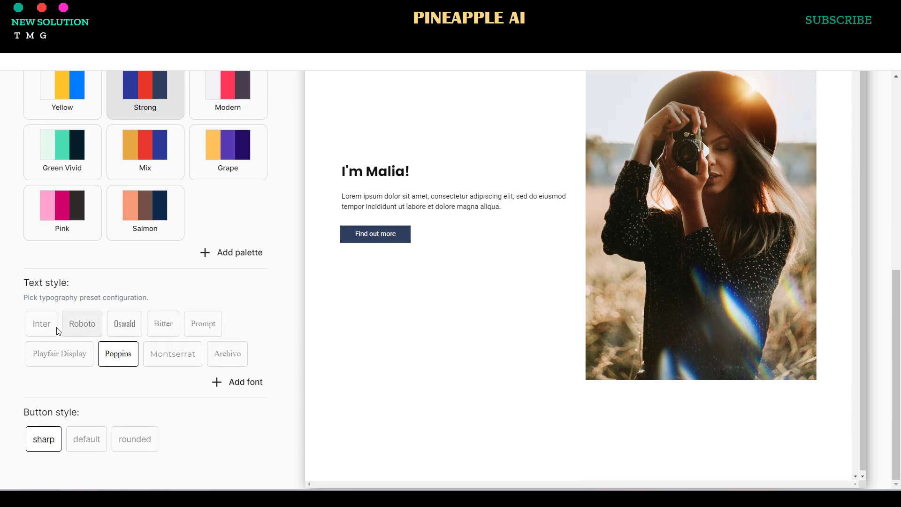
left_click(75, 354)
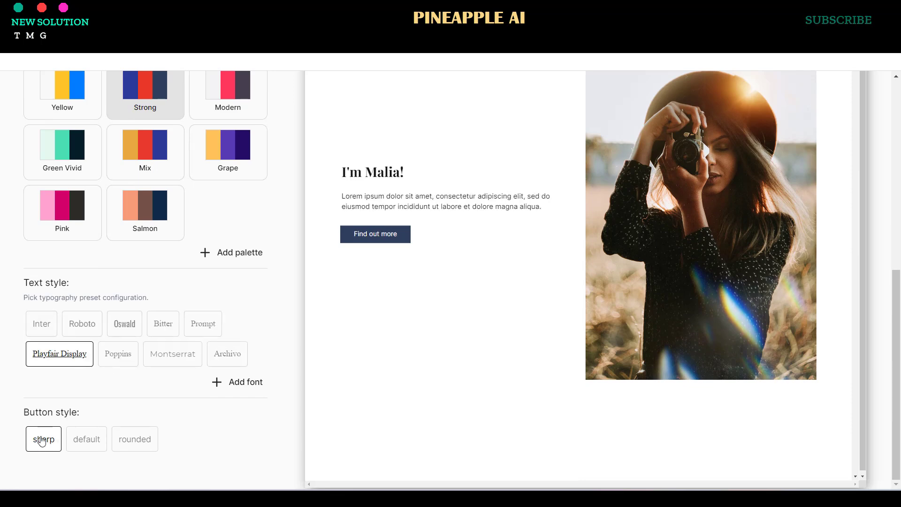
- Set the button style to rounded corners
left_click(90, 440)
left_click(141, 441)
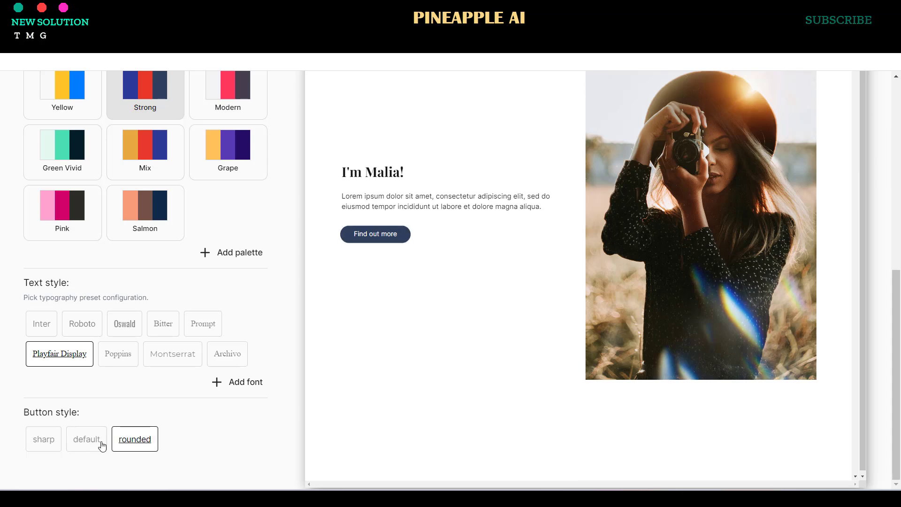
left_click(42, 439)
left_click(135, 439)
scroll(618, 296, "down", 5)
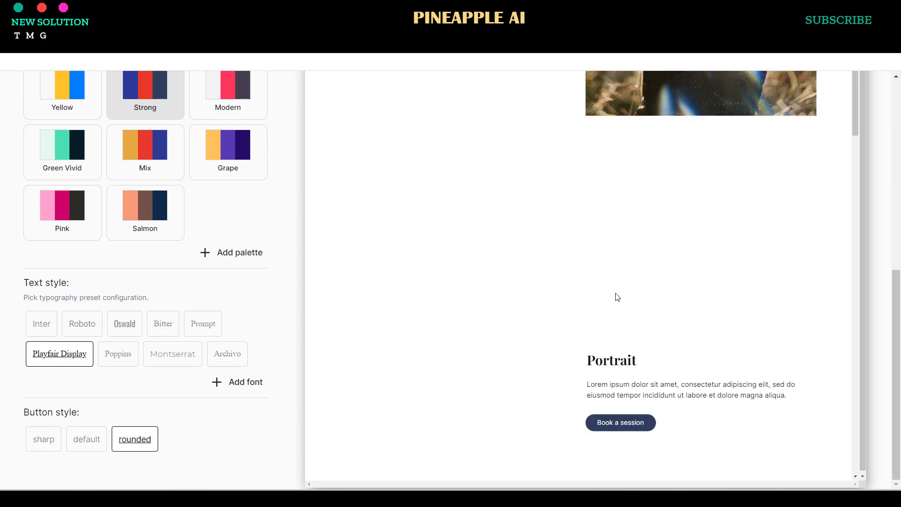
scroll(199, 291, "up", 10)
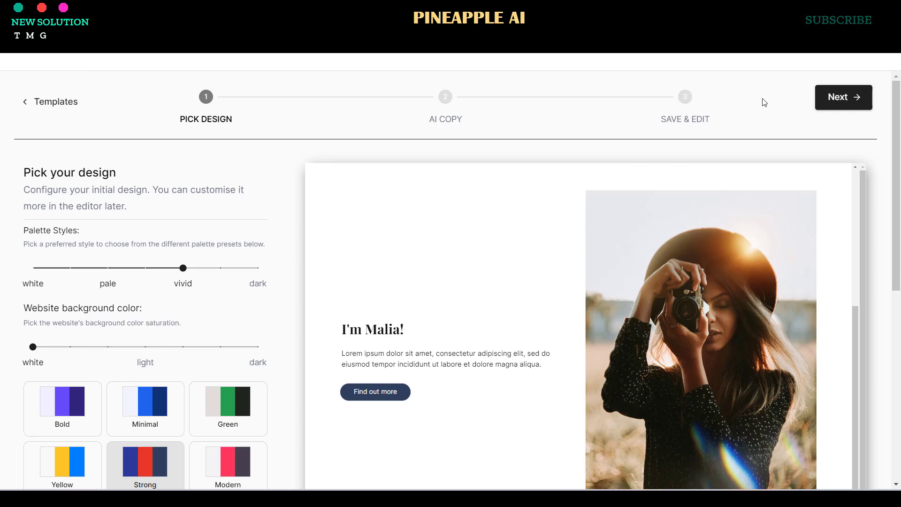
- Advance from Pick Design to the AI Copy step
left_click(859, 97)
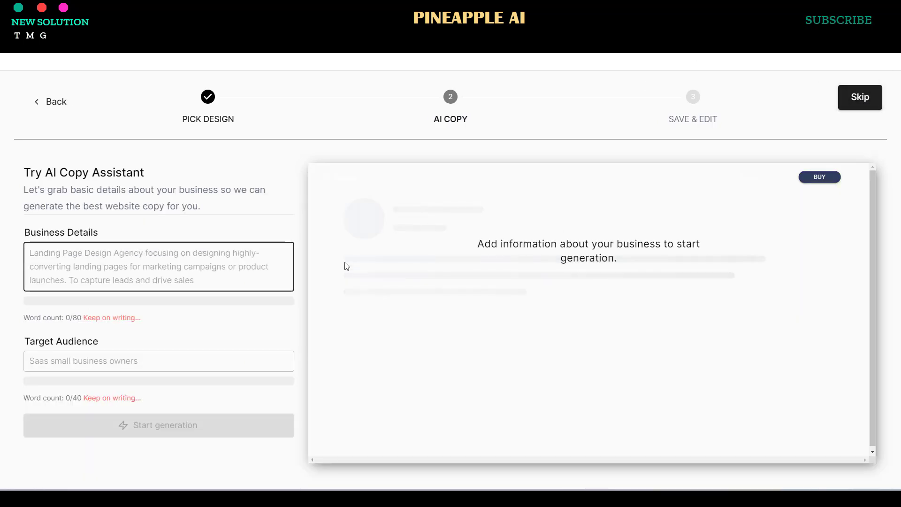
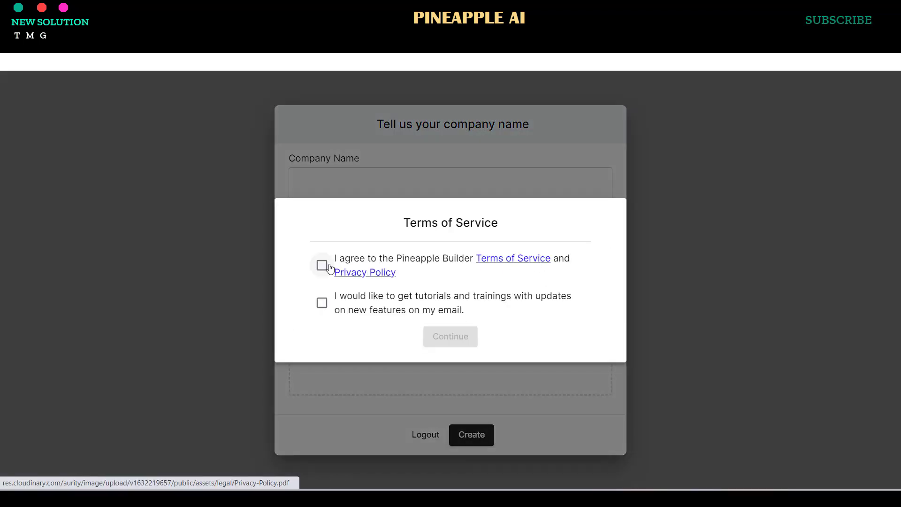
- Accept the terms and create the website named 'TMG New Solution'
left_click(329, 267)
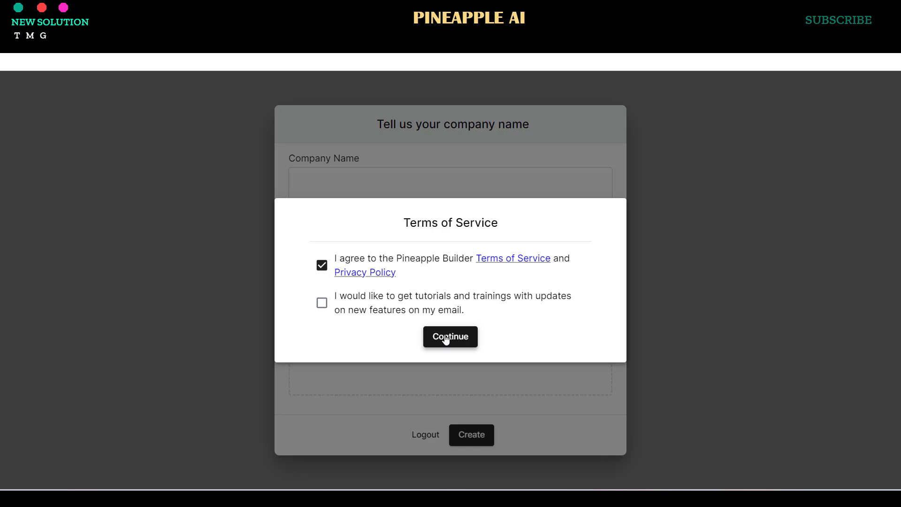
left_click(446, 338)
left_click(406, 192)
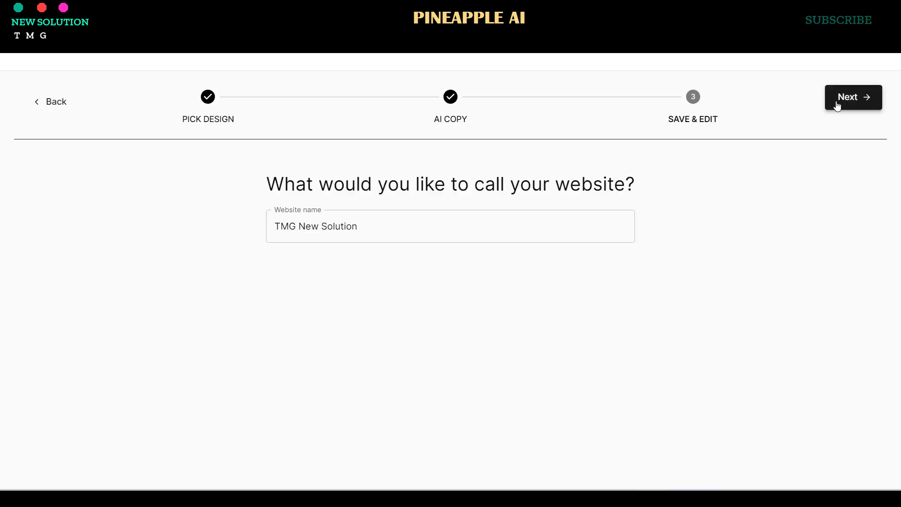
left_click(834, 101)
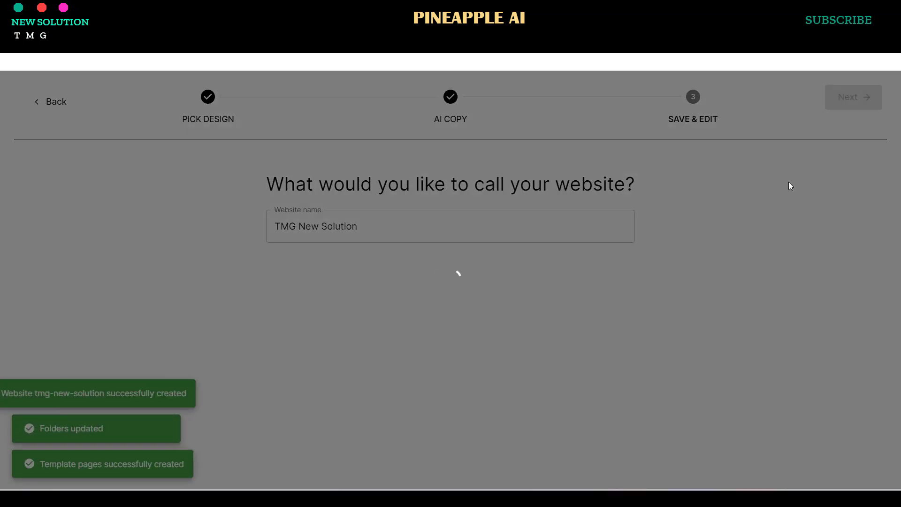
- Select the photo in the I'm Malia! section and bring up its replace-image chooser
scroll(655, 192, "down", 4)
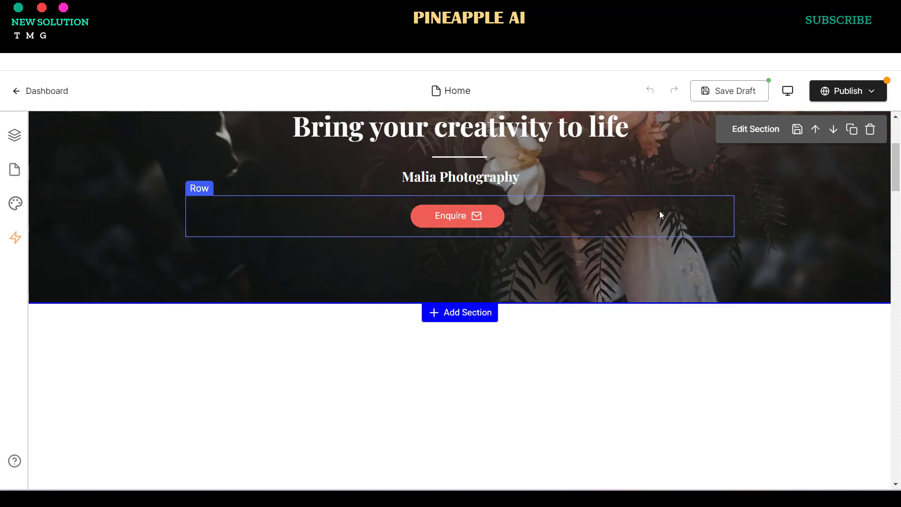
scroll(647, 218, "down", 4)
scroll(648, 223, "up", 8)
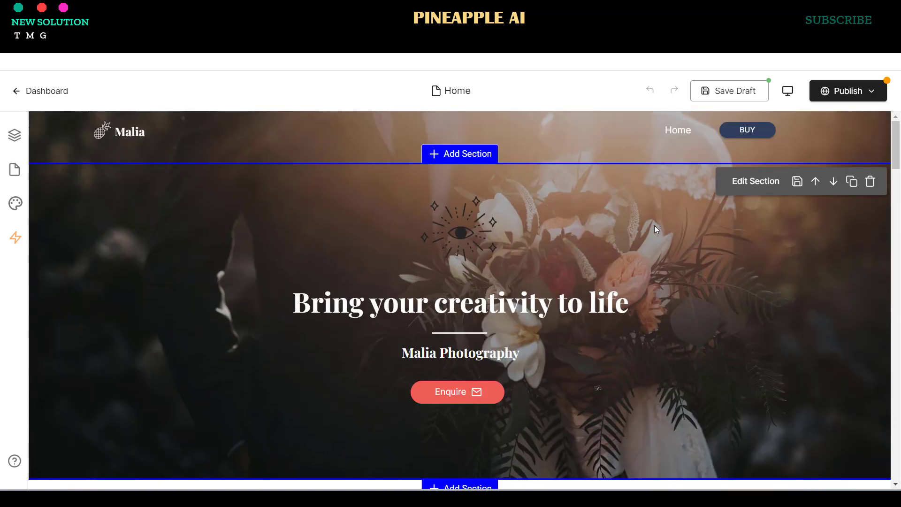
scroll(642, 226, "down", 15)
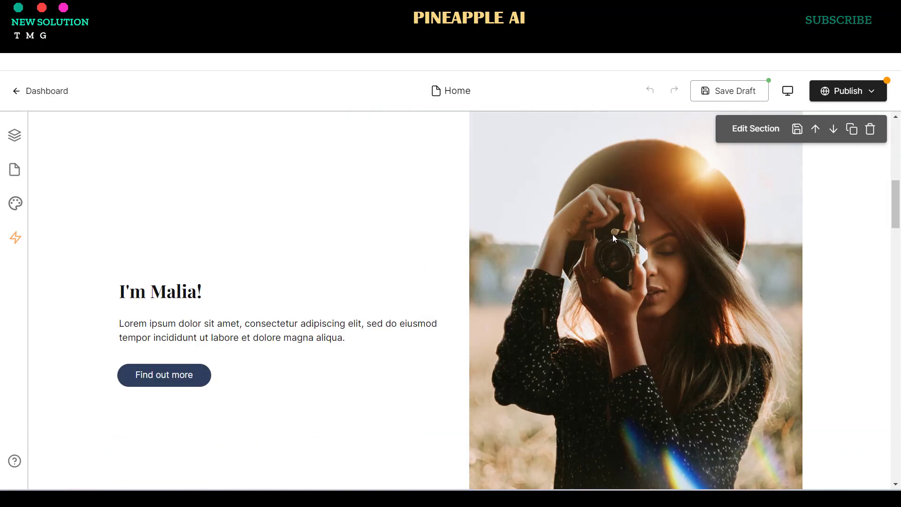
scroll(613, 238, "down", 10)
scroll(613, 240, "up", 5)
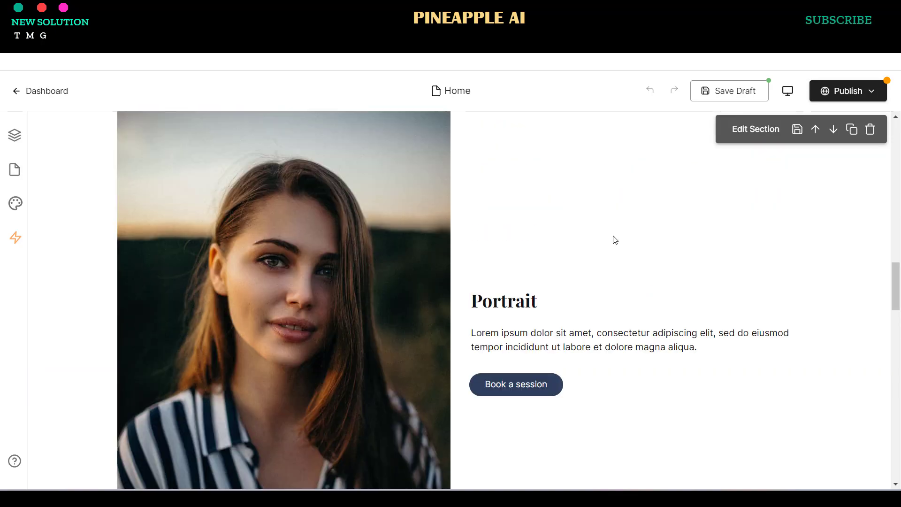
scroll(612, 235, "up", 10)
scroll(612, 241, "down", 7)
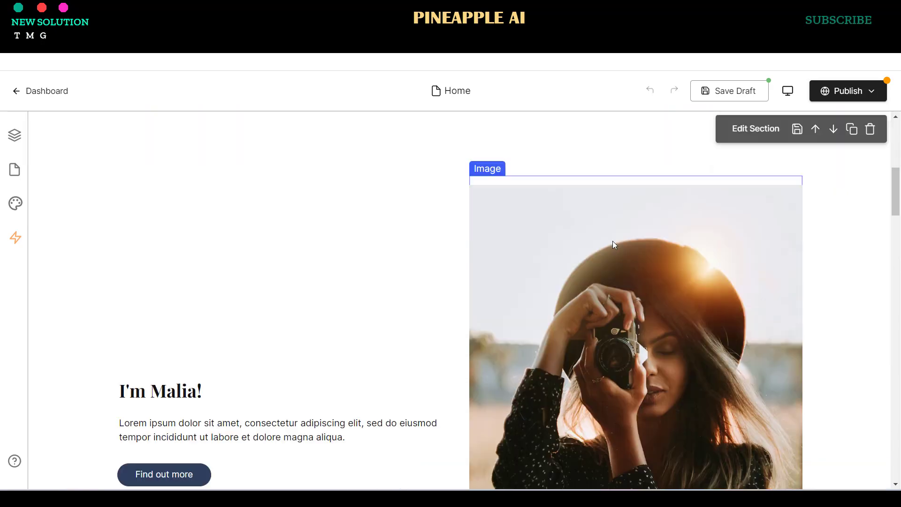
left_click(665, 242)
scroll(666, 242, "up", 6)
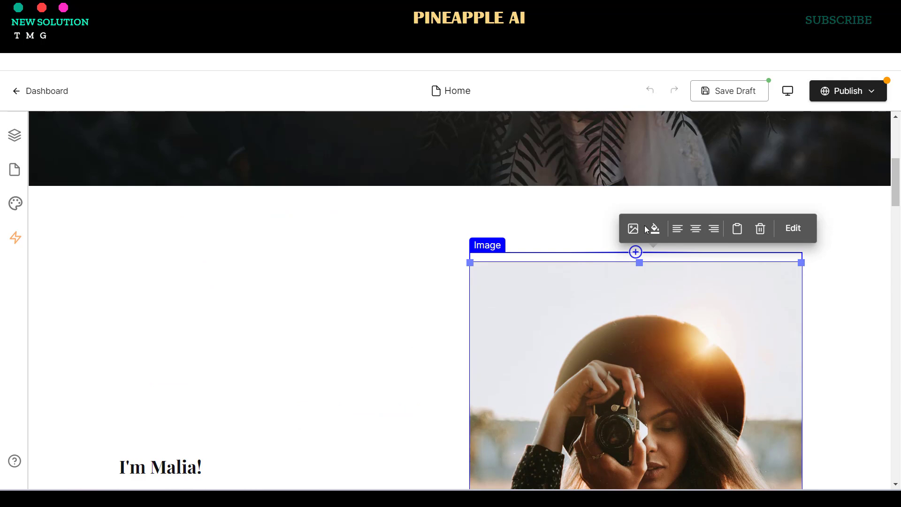
left_click(643, 226)
- Swap the I'm Malia! photo for the free stock image of a woman holding lilacs
left_click(99, 156)
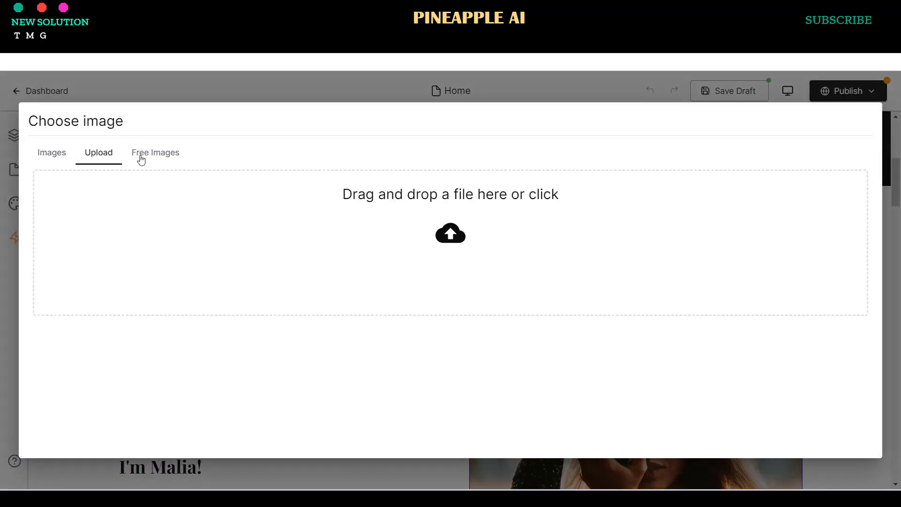
left_click(141, 156)
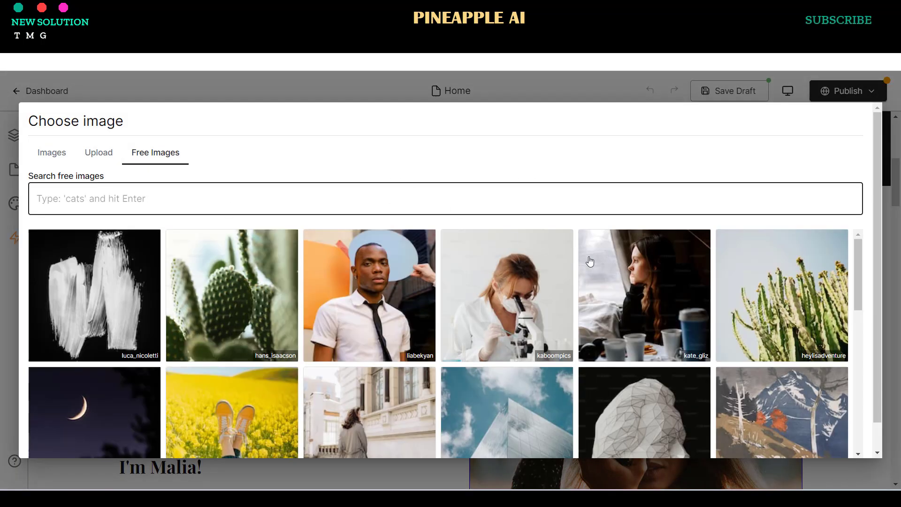
scroll(583, 266, "down", 5)
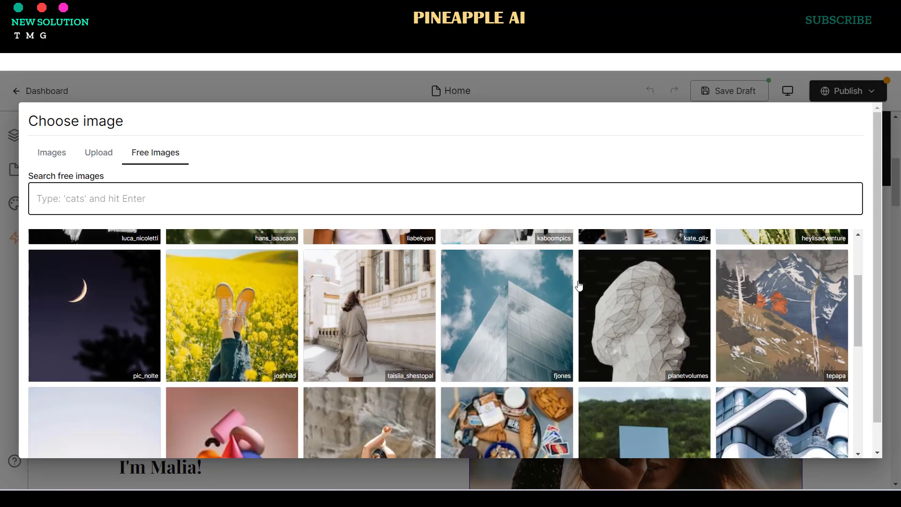
scroll(576, 282, "down", 2)
scroll(563, 305, "up", 1)
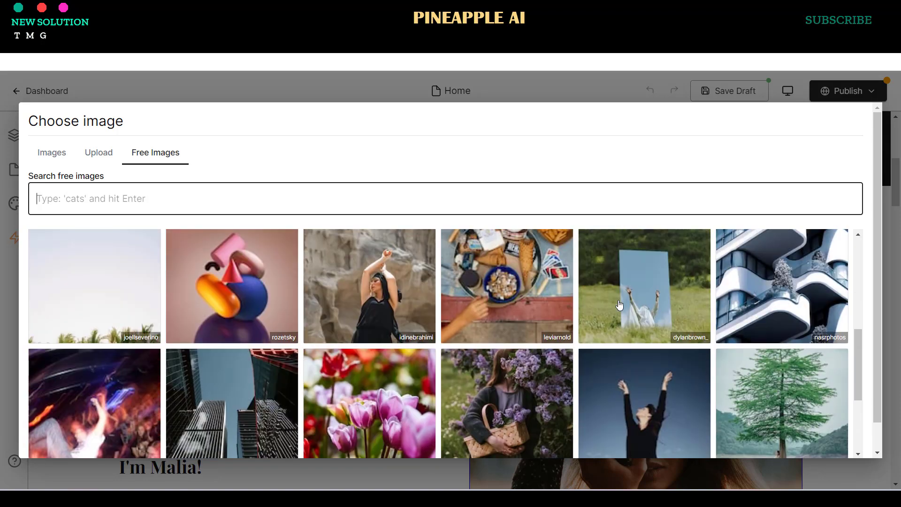
scroll(549, 324, "down", 1)
left_click(543, 331)
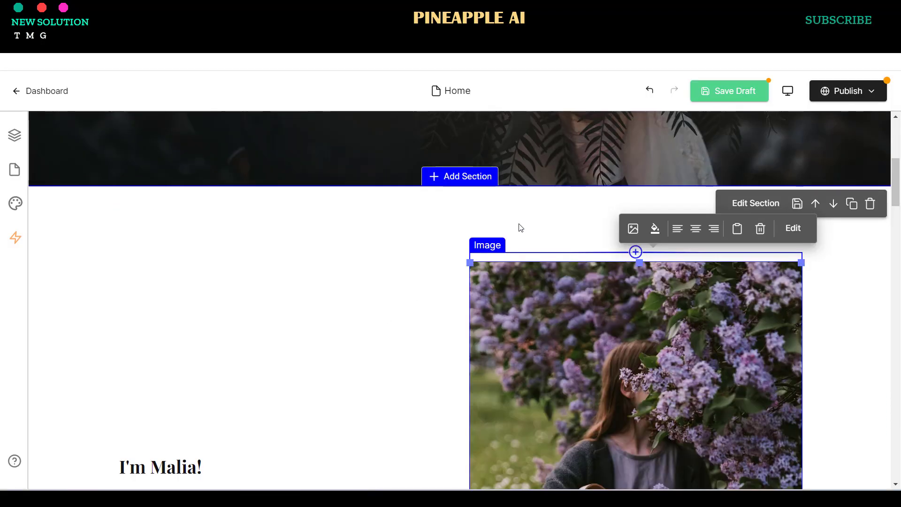
scroll(531, 232, "down", 5)
scroll(529, 237, "down", 3)
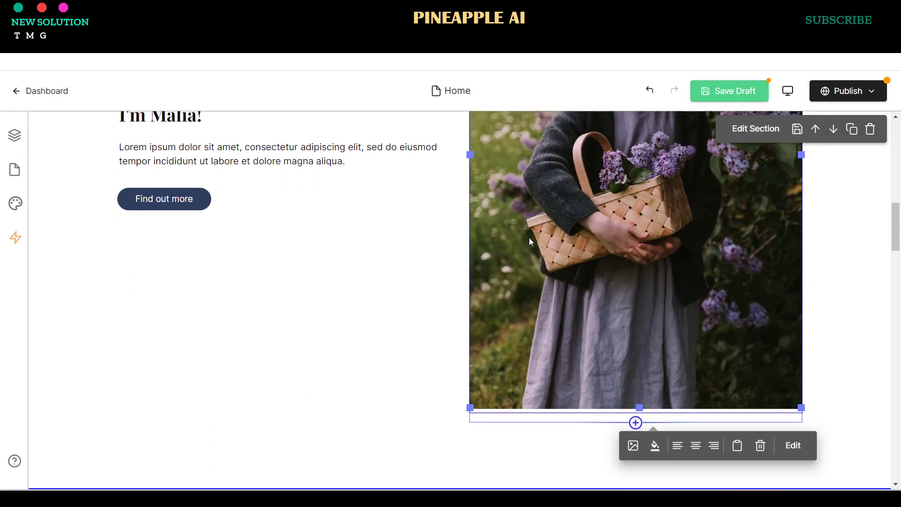
scroll(577, 281, "up", 10)
scroll(601, 294, "up", 3)
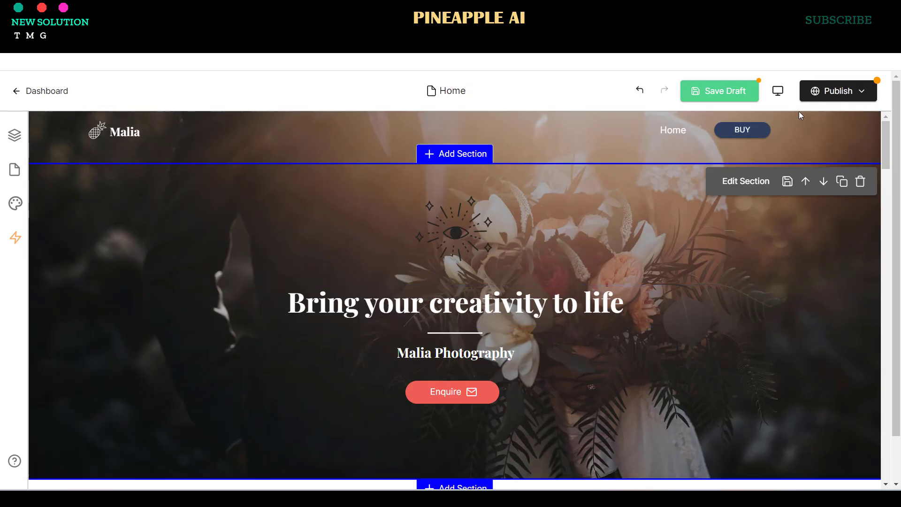
left_click(830, 92)
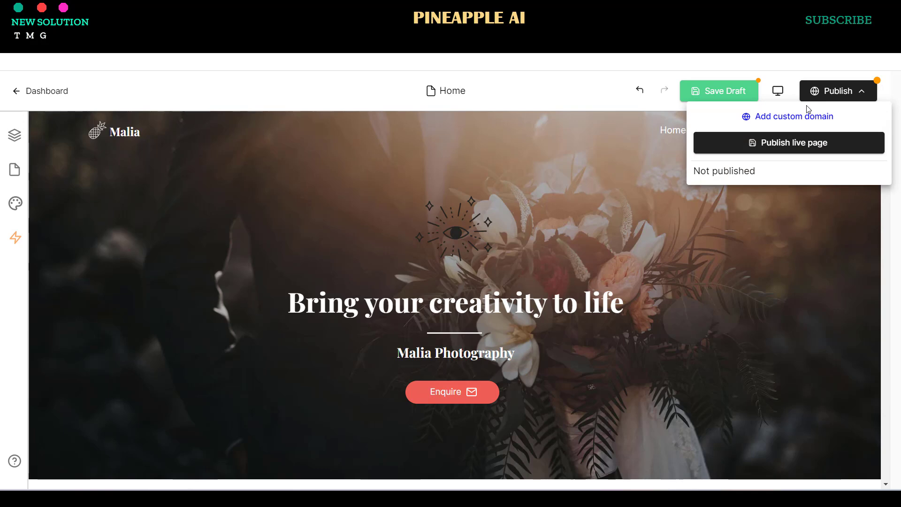
- Publish the Home page live, then update the live page with the latest changes
left_click(816, 145)
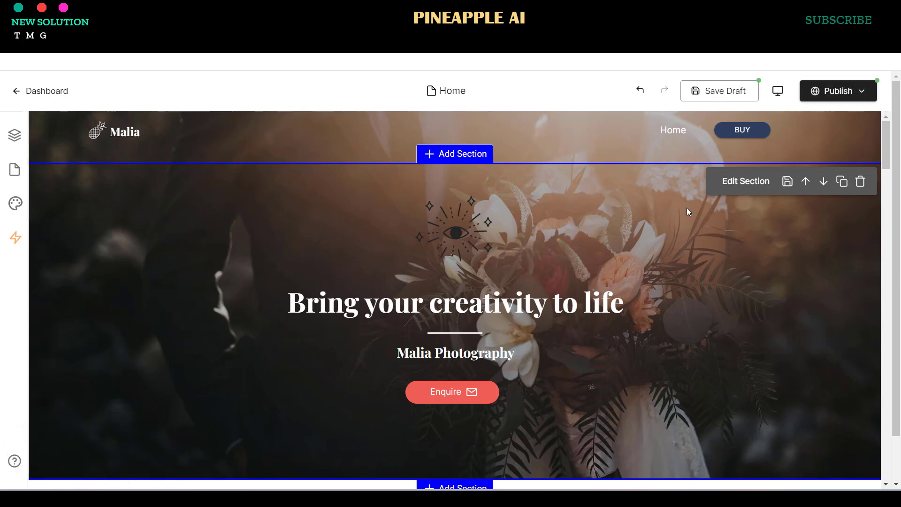
left_click(838, 90)
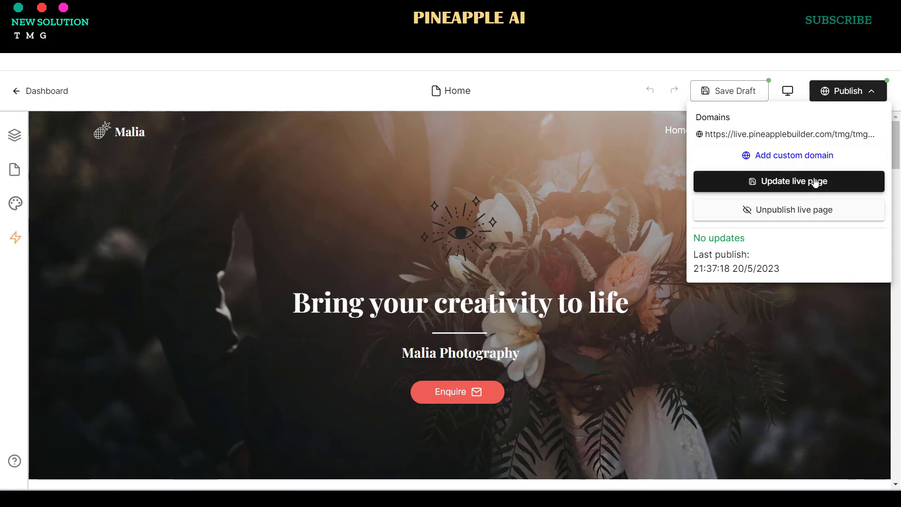
left_click(814, 181)
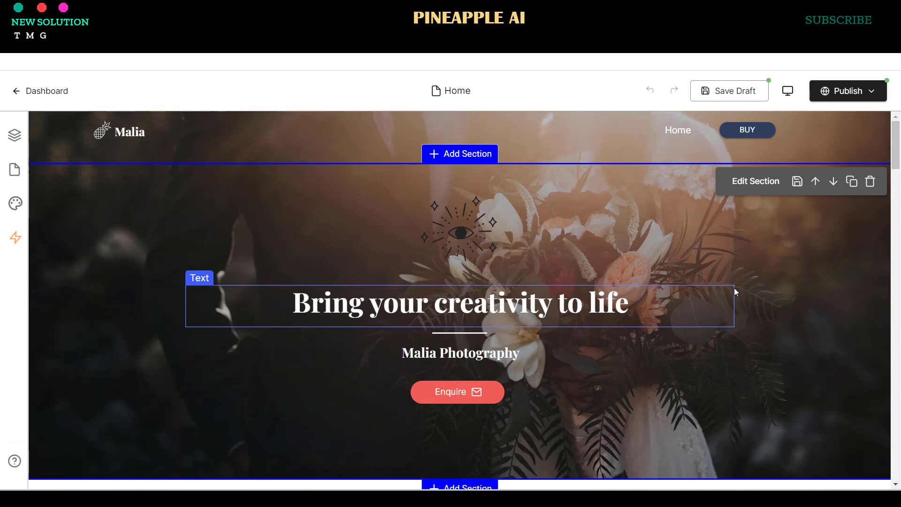
- Open the live.pineapplebuilder.com page and scroll through its sections, including the lilac photo
left_click(844, 99)
left_click(786, 135)
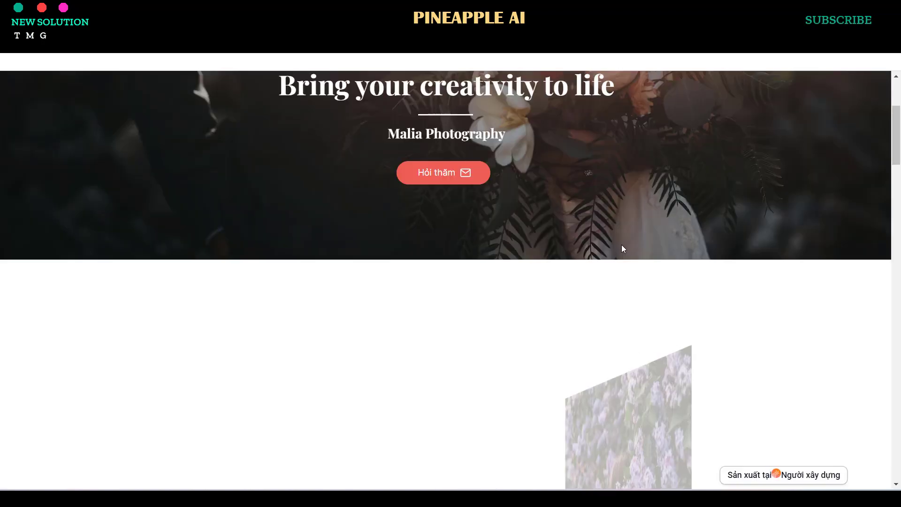
scroll(621, 245, "down", 5)
scroll(620, 250, "down", 10)
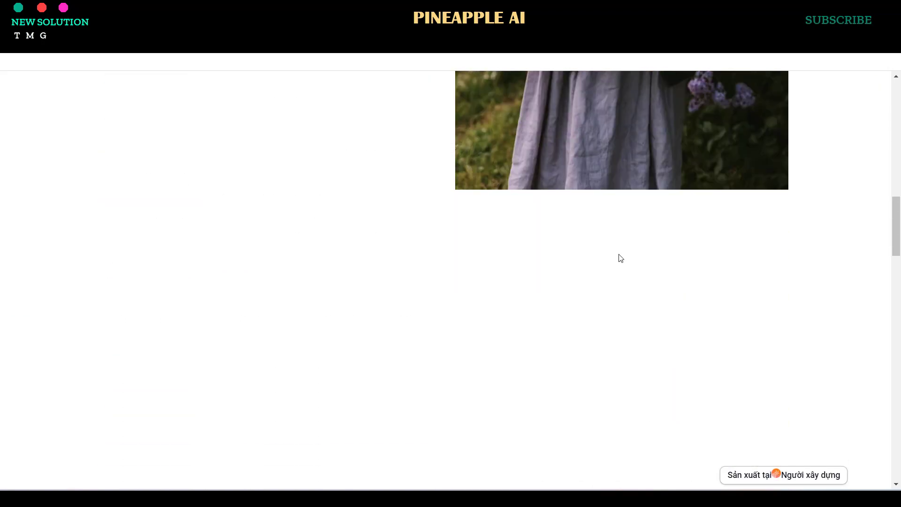
scroll(617, 256, "down", 8)
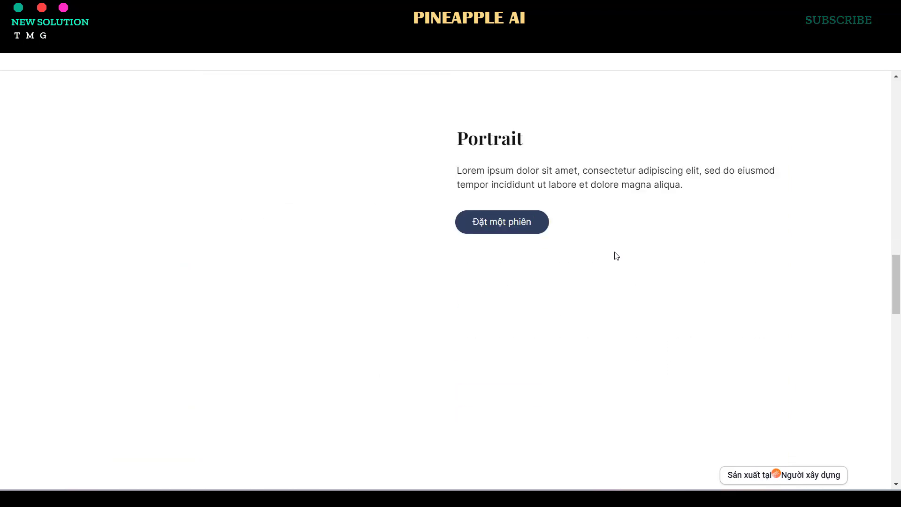
scroll(615, 256, "up", 10)
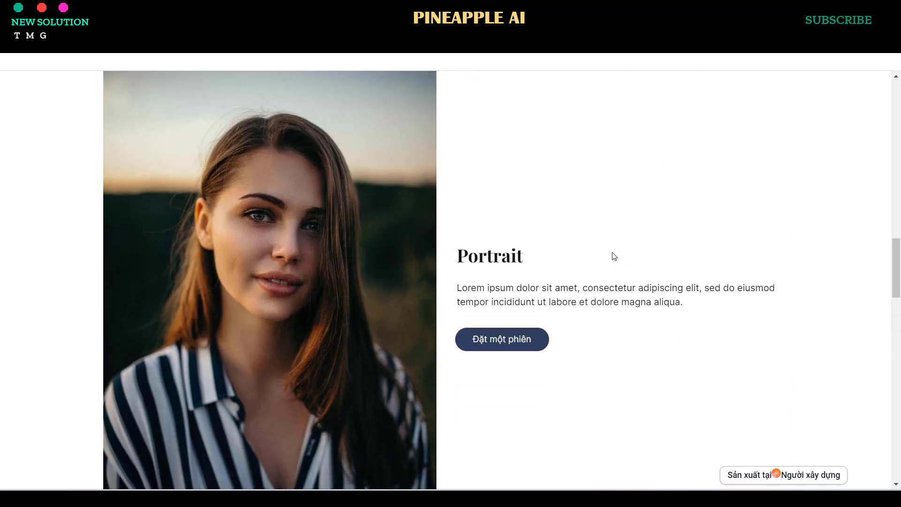
scroll(610, 258, "down", 12)
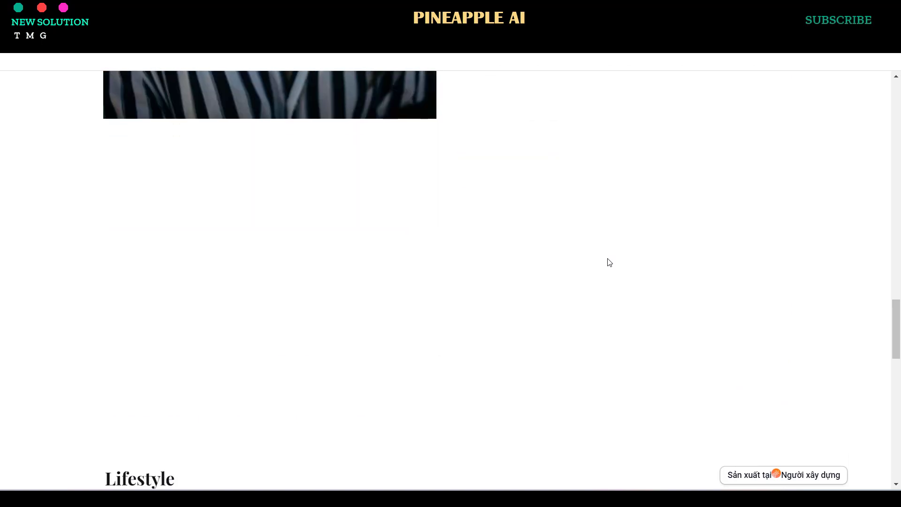
scroll(601, 260, "down", 8)
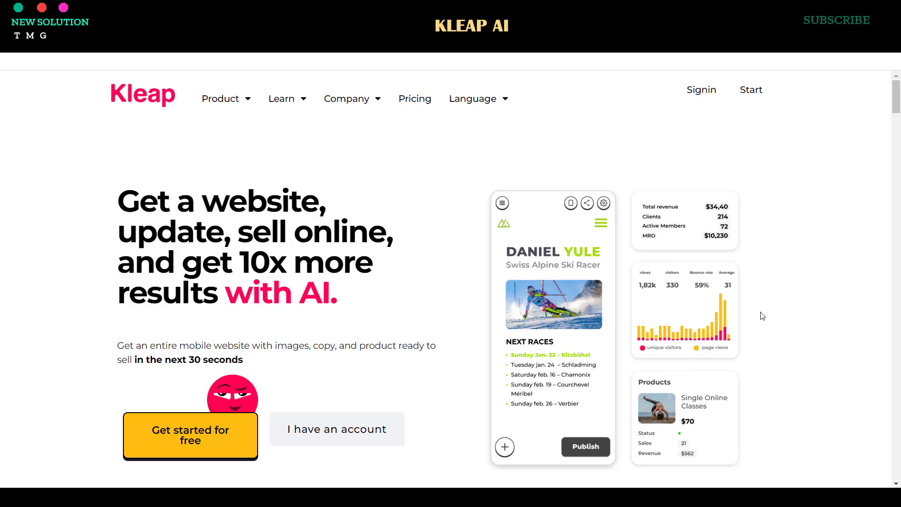
- Scroll through the Kleap AI landing page features, then choose 'Get started for free'
scroll(552, 287, "down", 10)
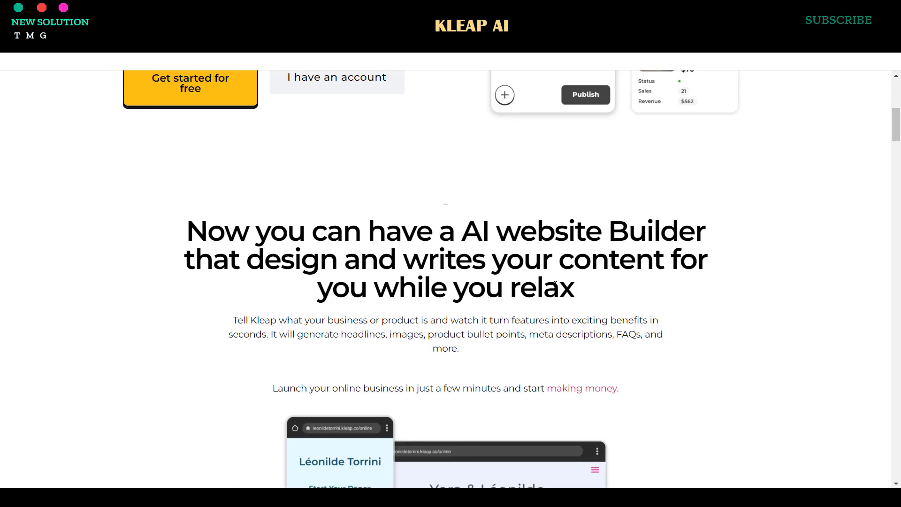
scroll(553, 288, "down", 20)
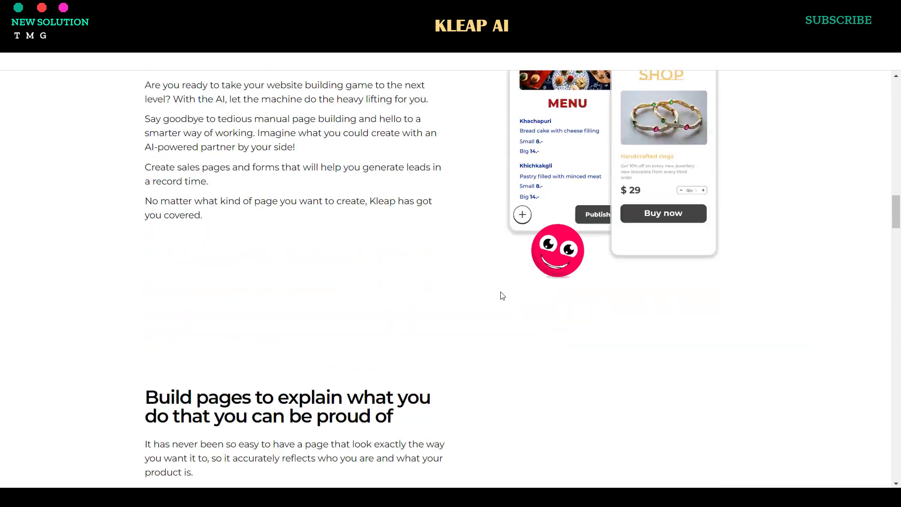
scroll(395, 303, "down", 20)
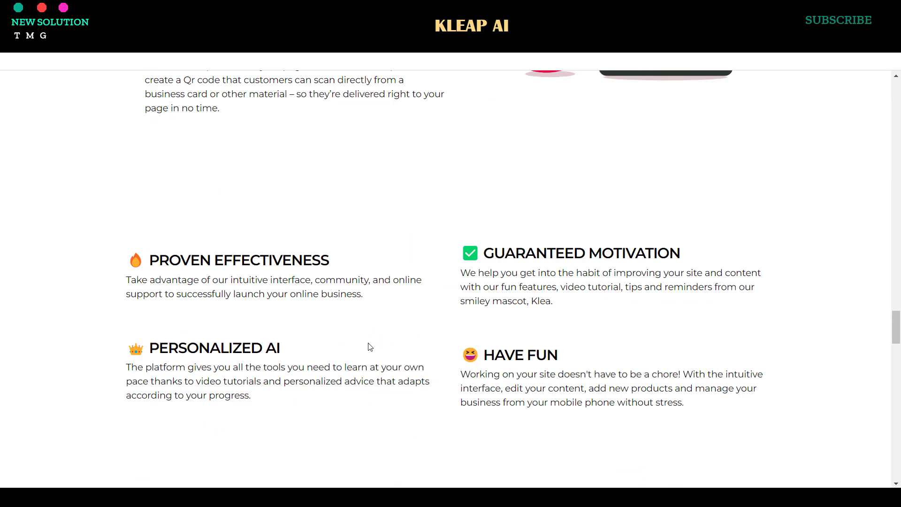
scroll(371, 349, "down", 15)
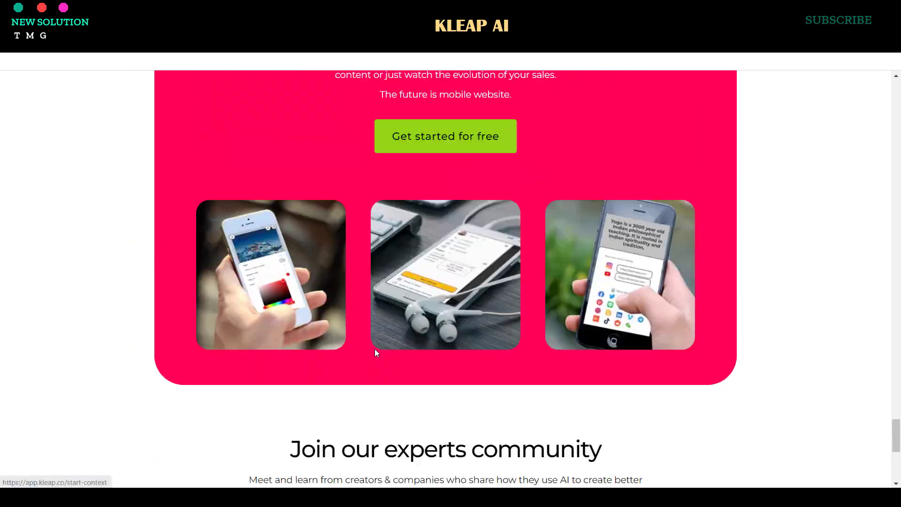
scroll(376, 353, "up", 4)
left_click(457, 338)
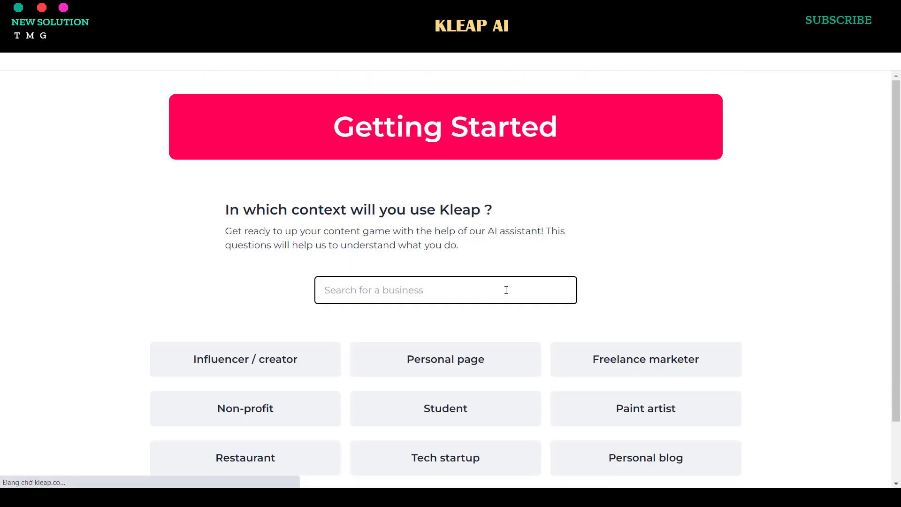
- Choose Freelance marketer and Grow my small business, then enter 'TMG New Solution' as the business name
scroll(380, 301, "down", 2)
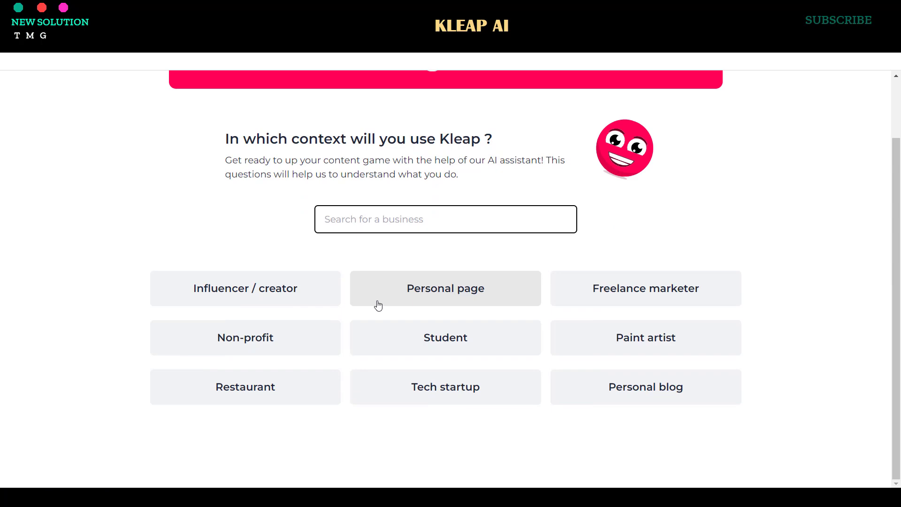
scroll(324, 270, "up", 2)
scroll(603, 300, "down", 2)
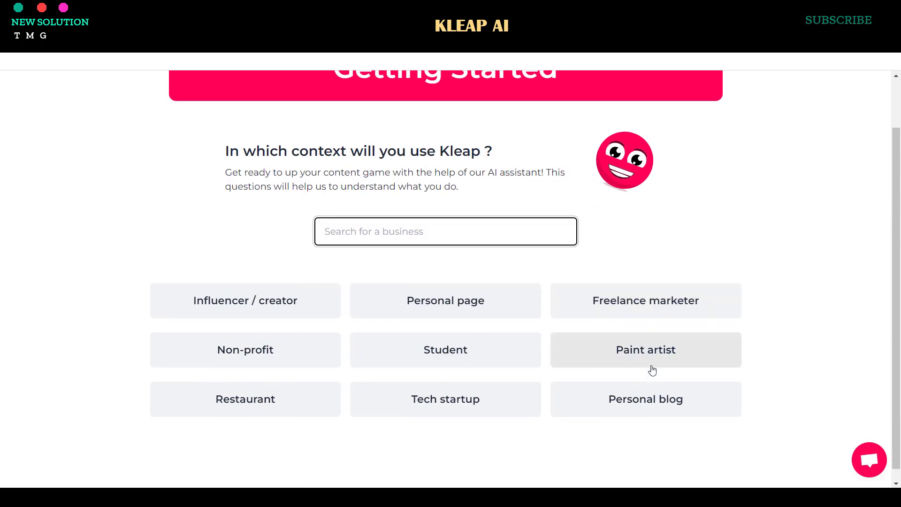
left_click(608, 307)
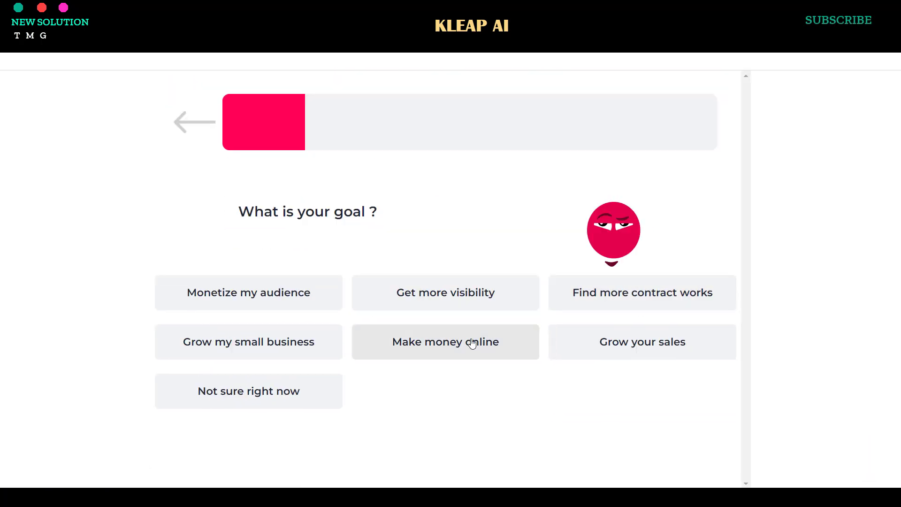
left_click(355, 345)
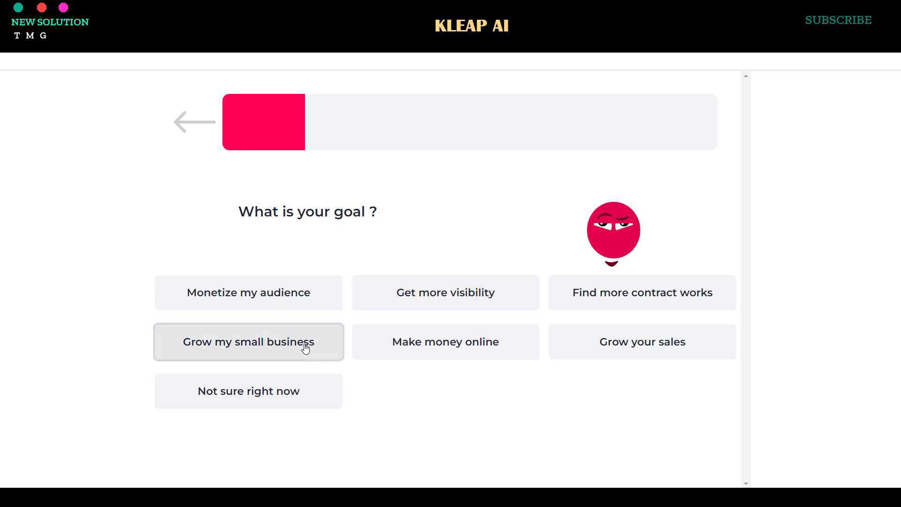
left_click(425, 270)
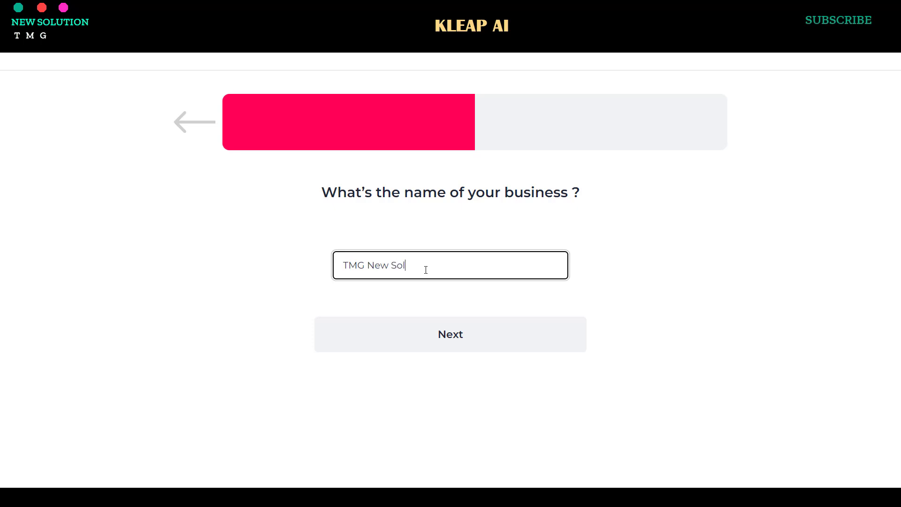
left_click(449, 334)
- Describe the business as 'AI Tools' and fill in the business address and phone number
type("AI Tools")
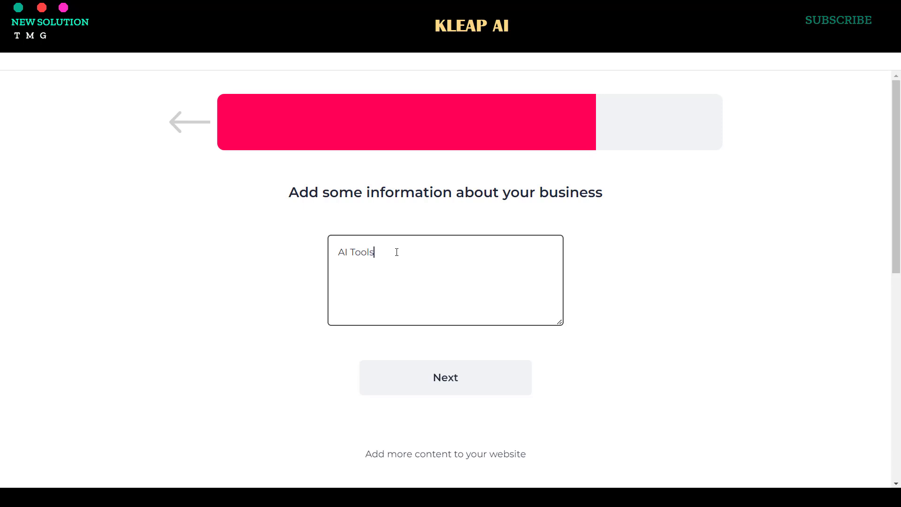
scroll(430, 294, "down", 2)
scroll(450, 273, "down", 2)
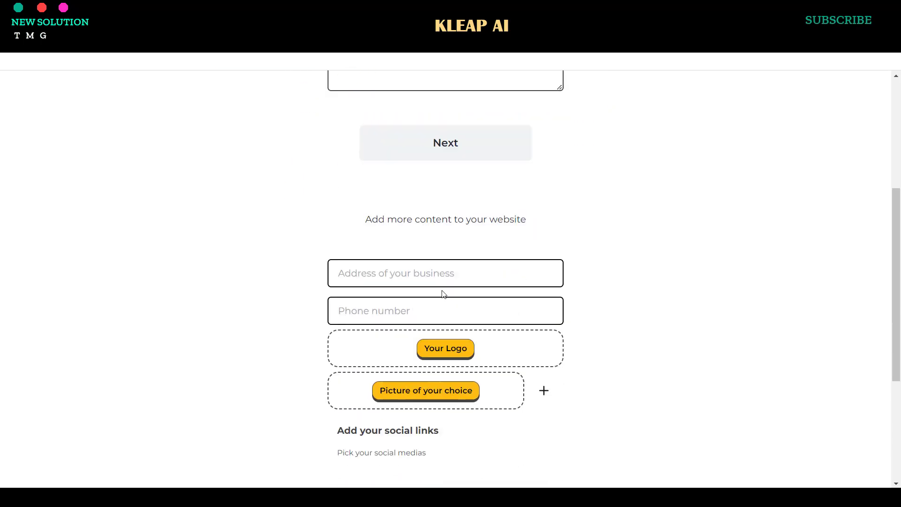
left_click(443, 285)
type("HA noi")
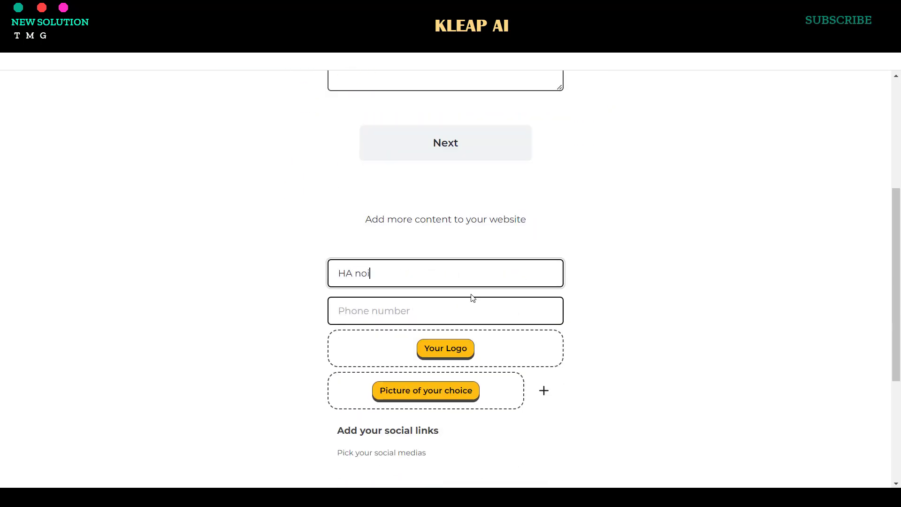
left_click(463, 308)
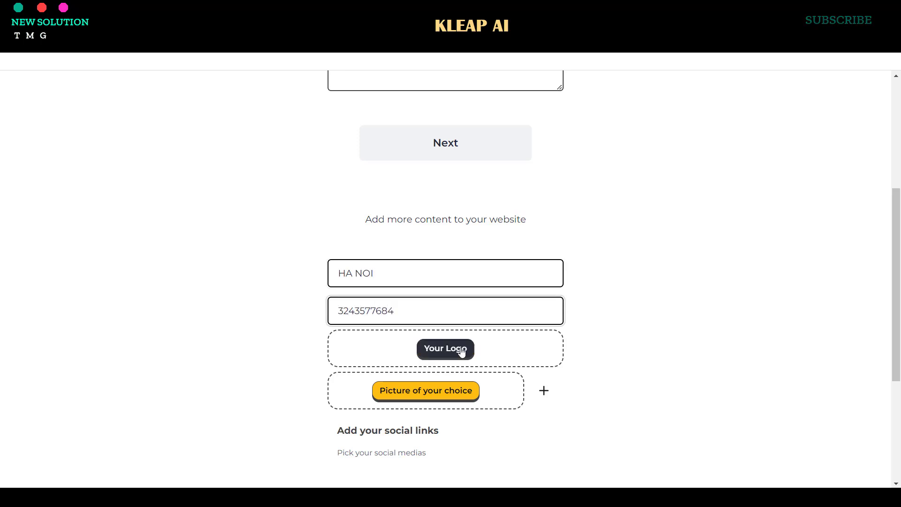
scroll(527, 337, "down", 5)
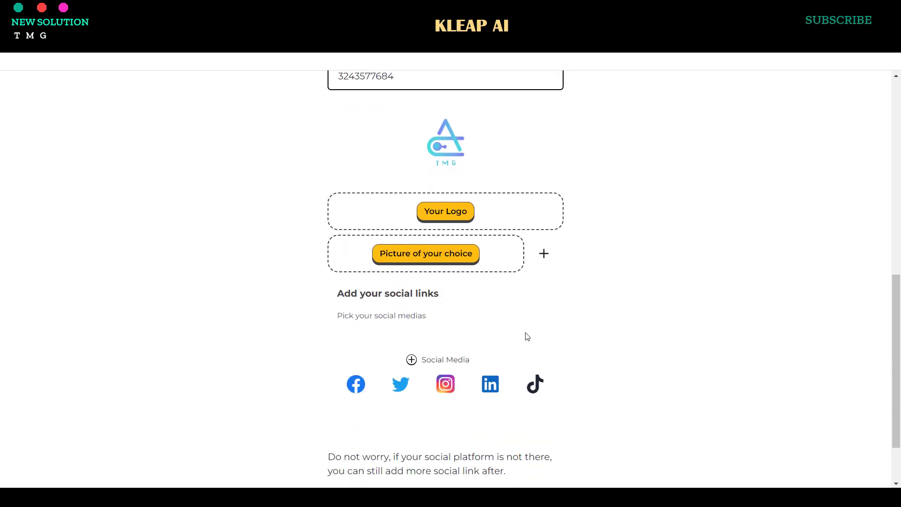
scroll(523, 340, "down", 2)
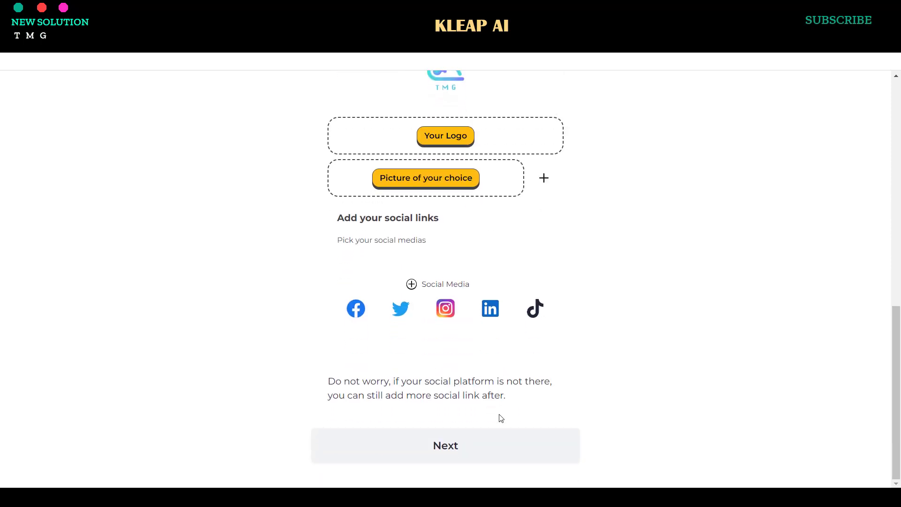
scroll(487, 290, "up", 4)
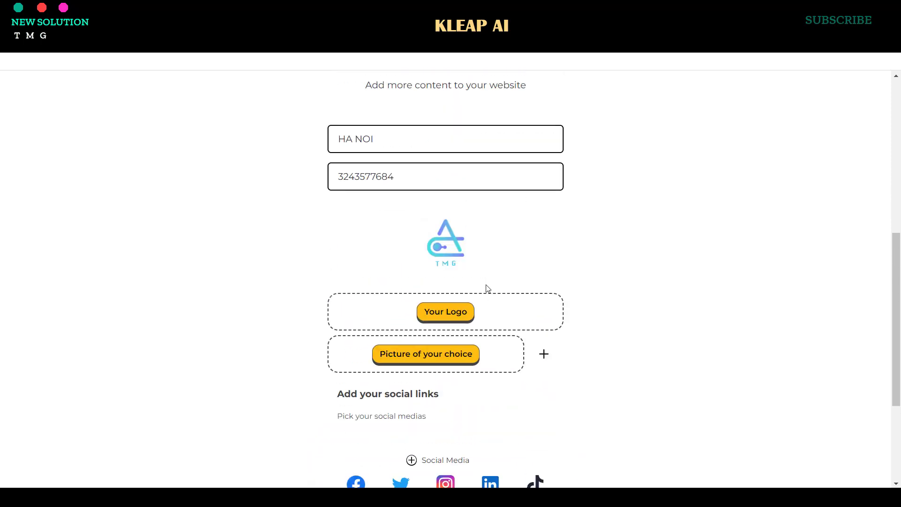
scroll(485, 286, "up", 3)
- Generate the TMG New Solution page with AI and review it in desktop preview
key("Return")
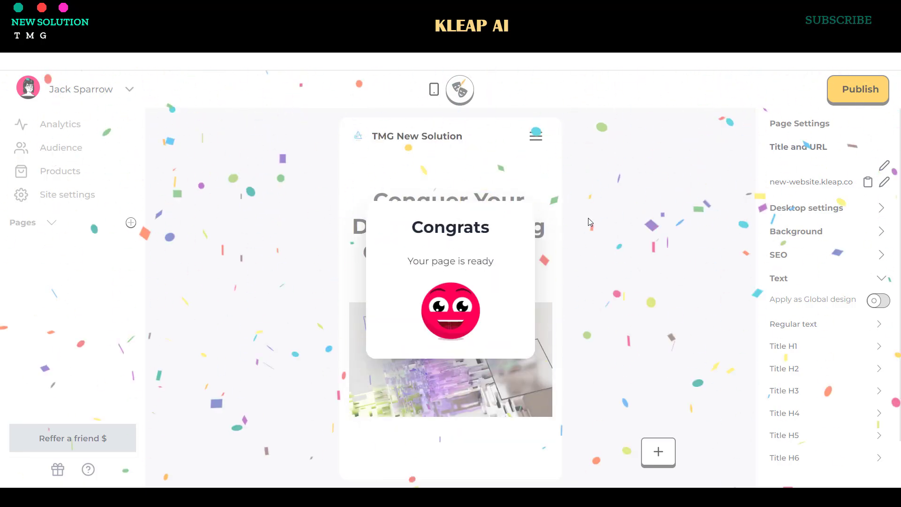
left_click(433, 89)
scroll(506, 215, "down", 5)
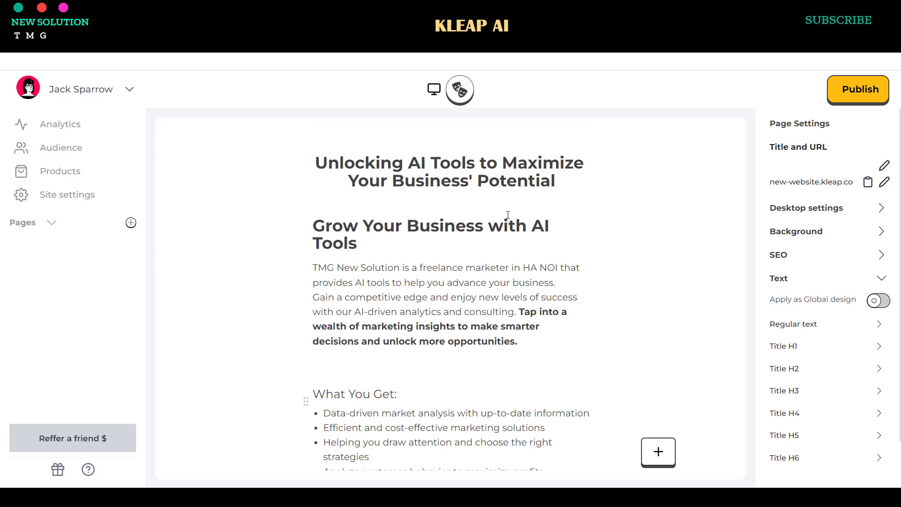
scroll(507, 215, "up", 6)
scroll(553, 225, "down", 5)
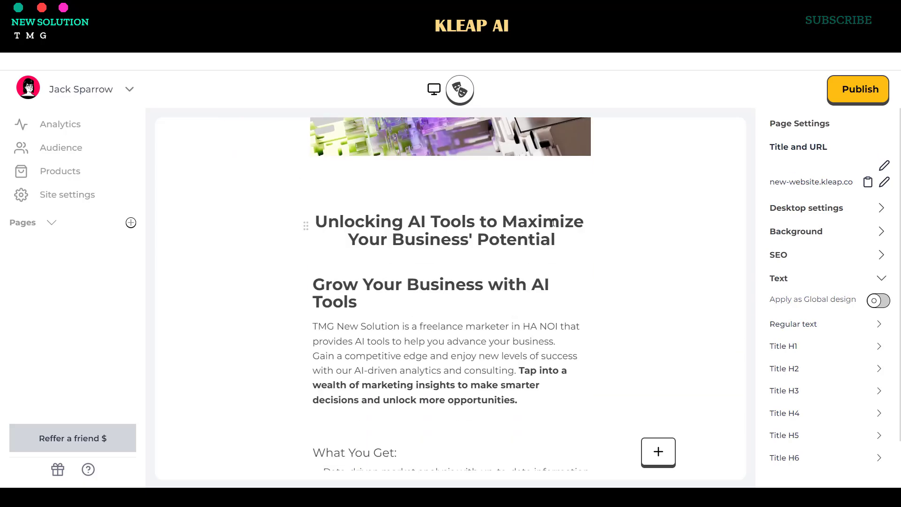
scroll(553, 223, "down", 15)
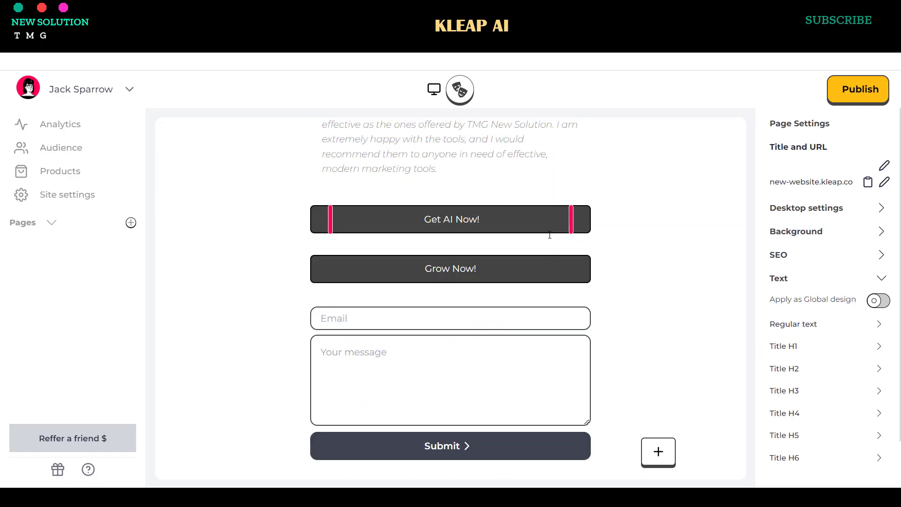
scroll(550, 237, "up", 20)
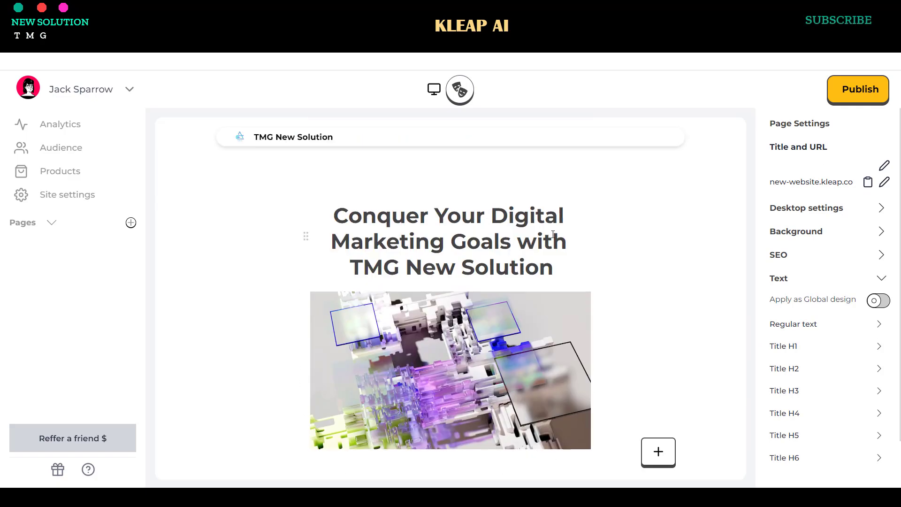
- Check the page's SEO, background and desktop settings, then start publishing
left_click(840, 254)
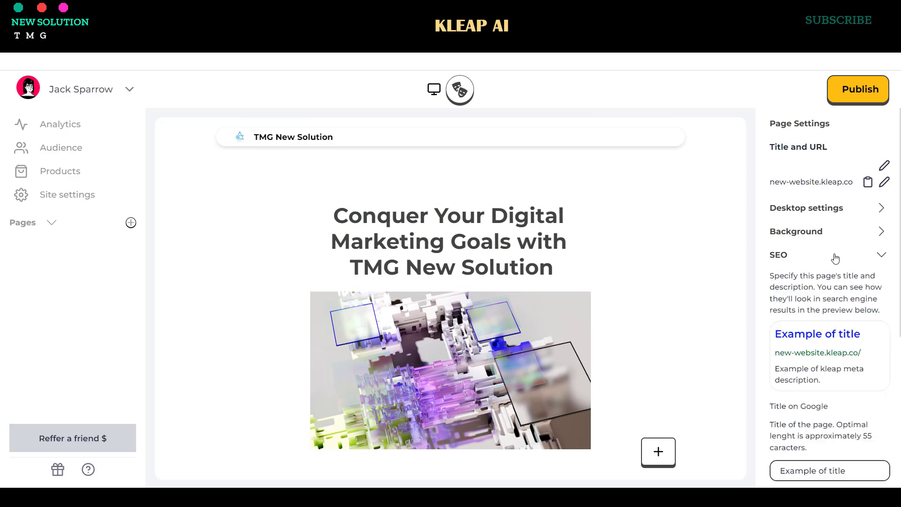
left_click(825, 231)
left_click(798, 409)
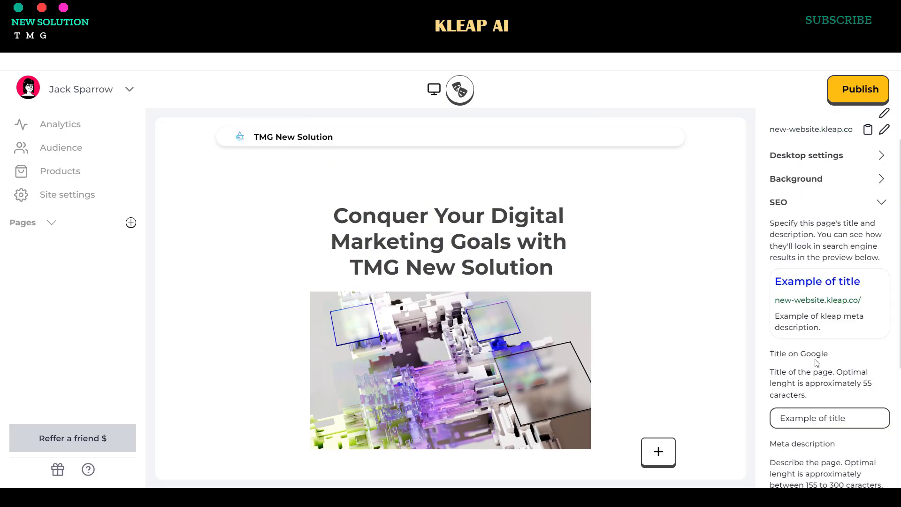
left_click(762, 209)
left_click(814, 211)
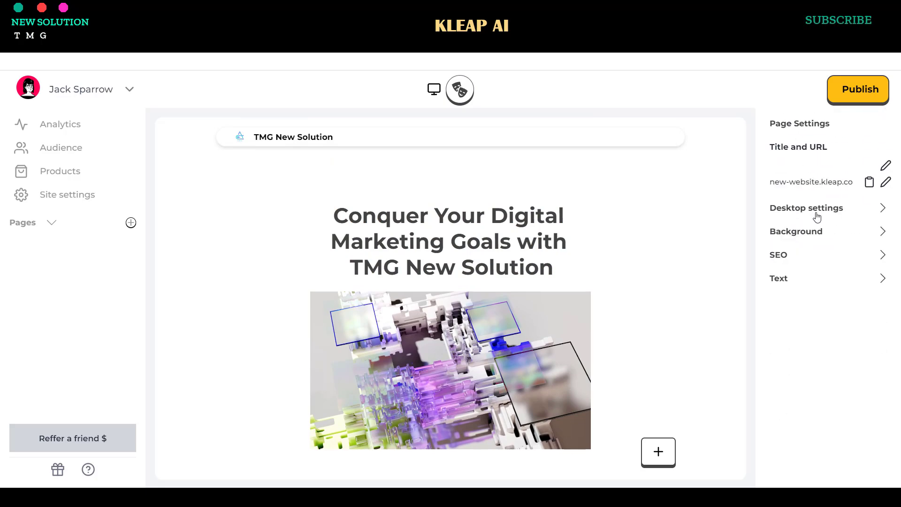
left_click(854, 90)
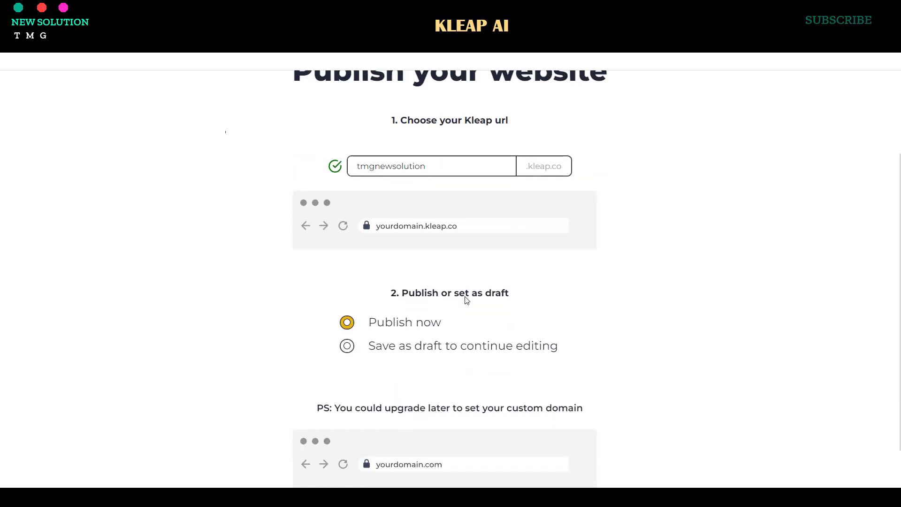
- Publish the site at tmgnewsolution.kleap.co and close the Kleap Creator trial offer
scroll(469, 356, "down", 2)
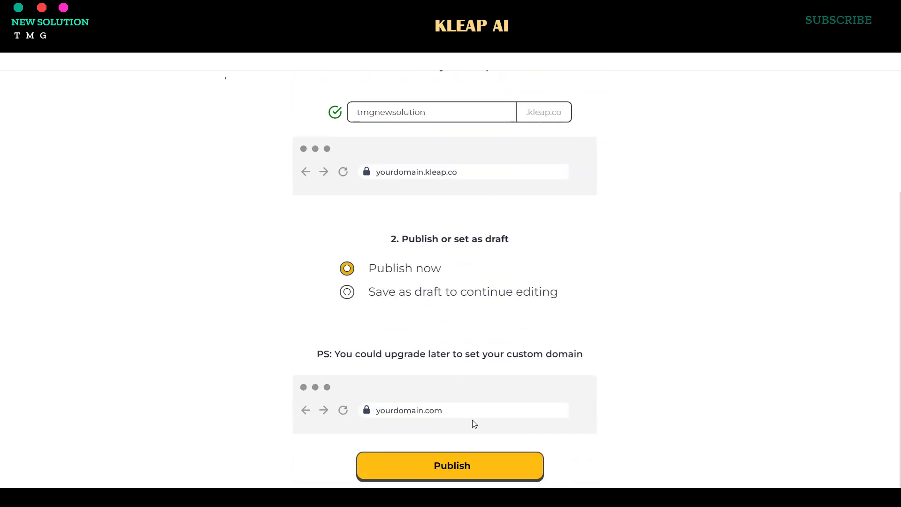
left_click(489, 461)
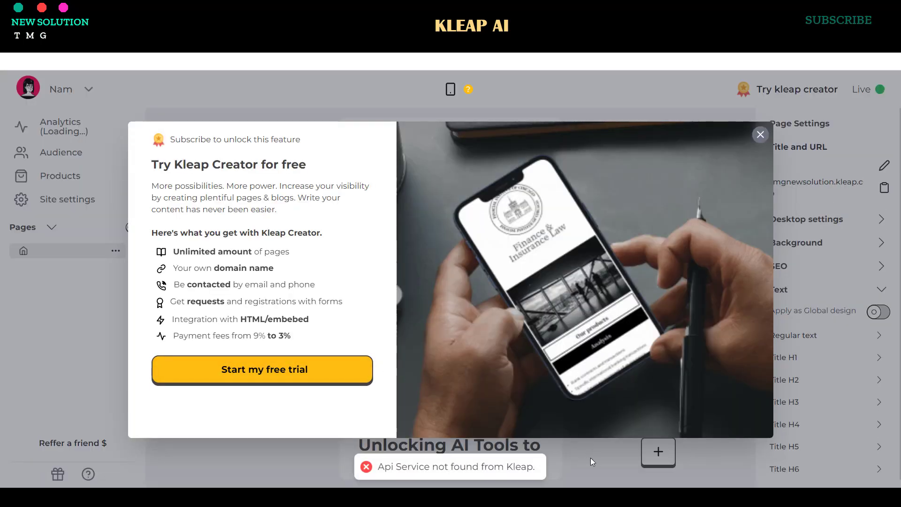
left_click(760, 134)
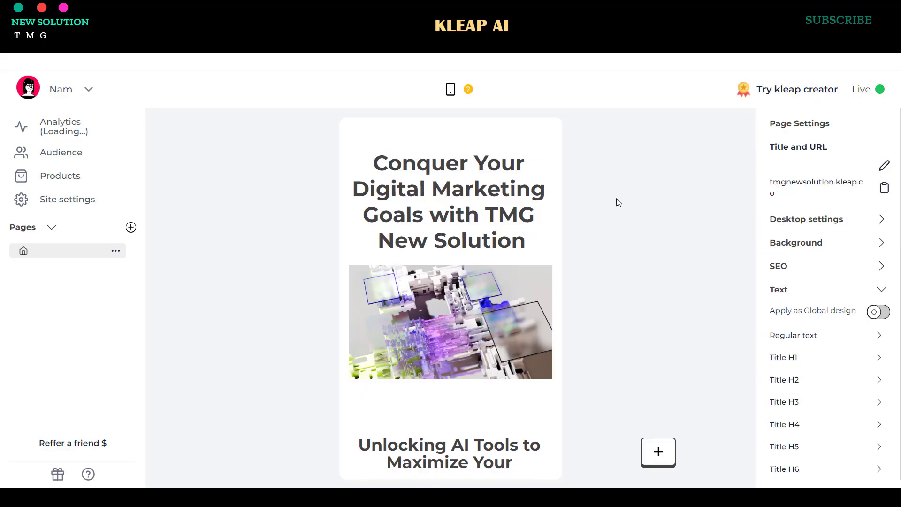
scroll(615, 201, "down", 5)
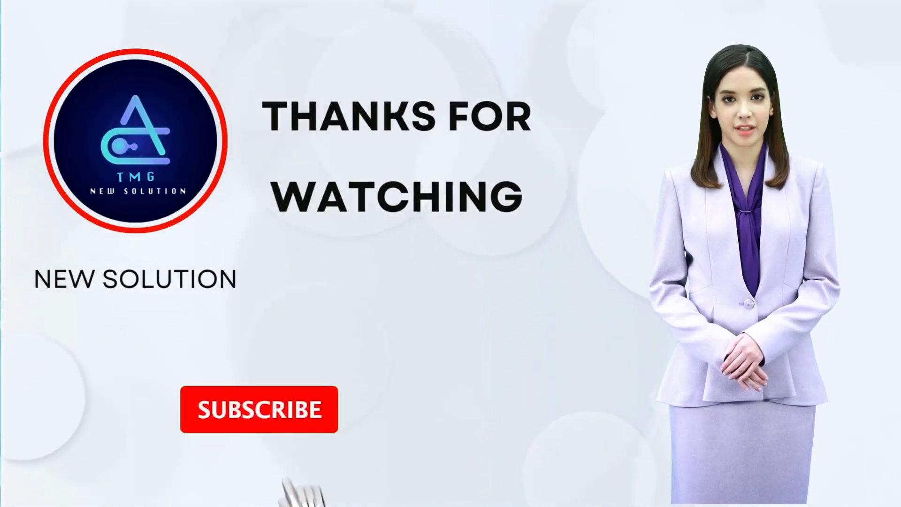